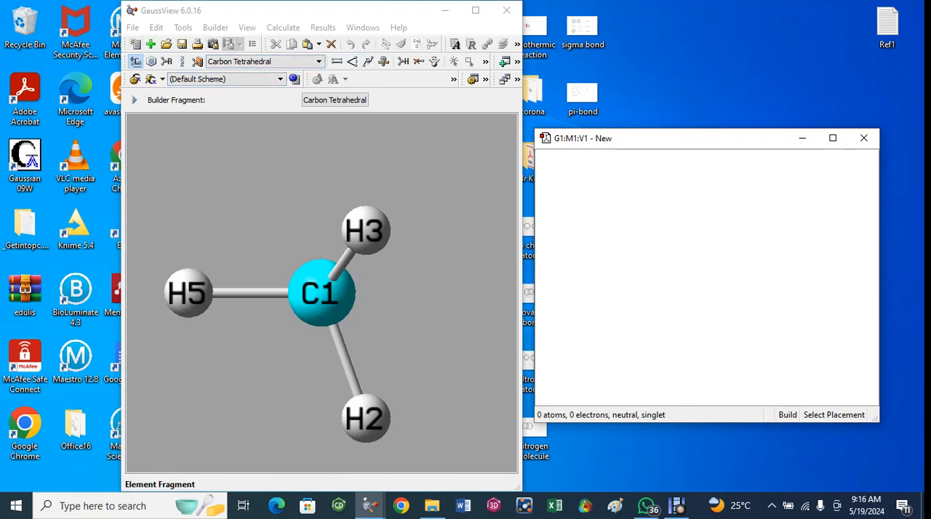
# Place six unbonded carbon atoms in the empty molecule window, arranged as a roughly hexagonal ring.
pyautogui.click(136, 61)
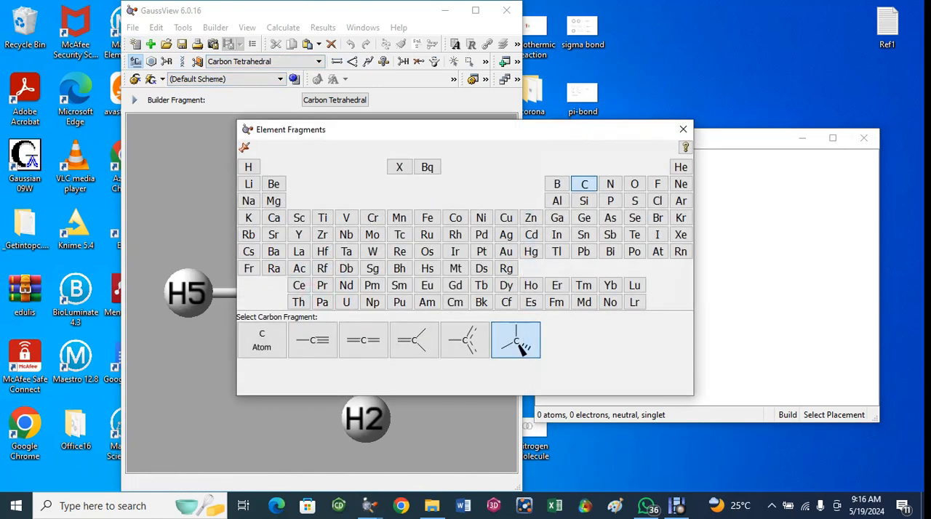
pyautogui.click(262, 341)
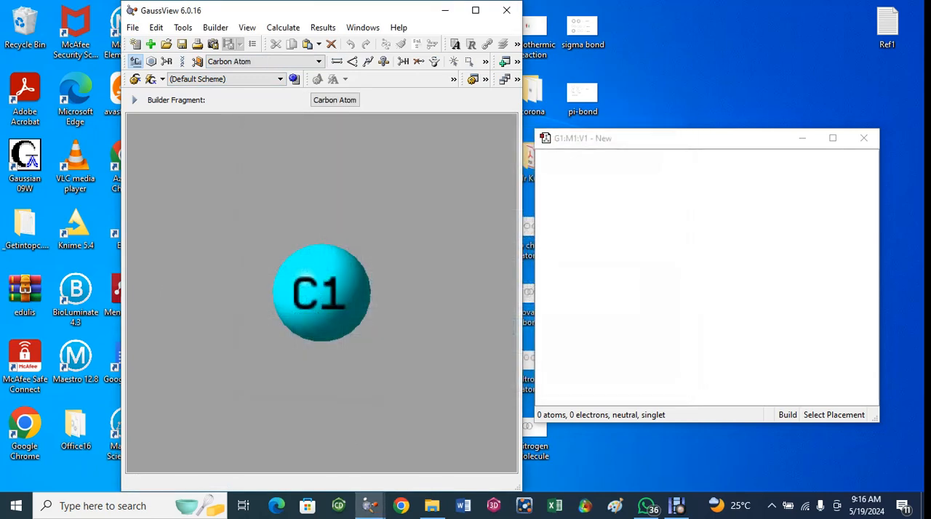
pyautogui.click(617, 251)
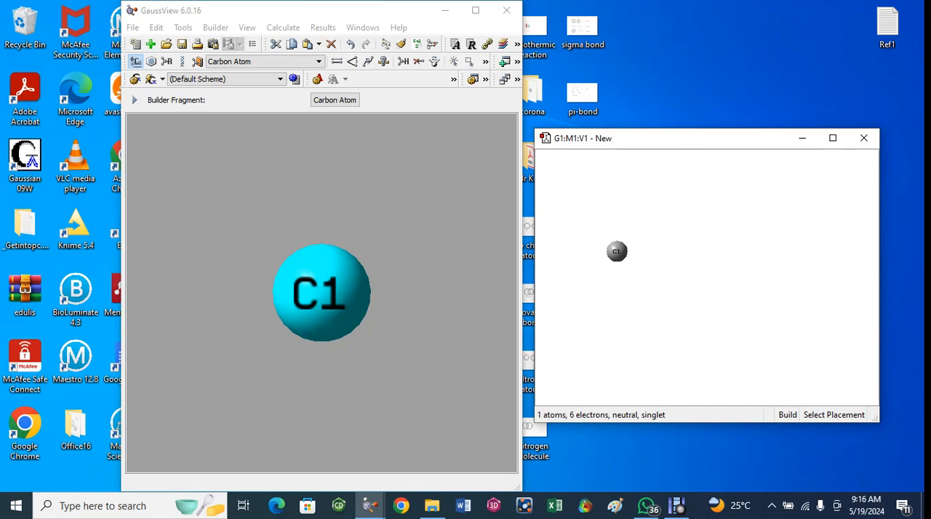
pyautogui.click(645, 223)
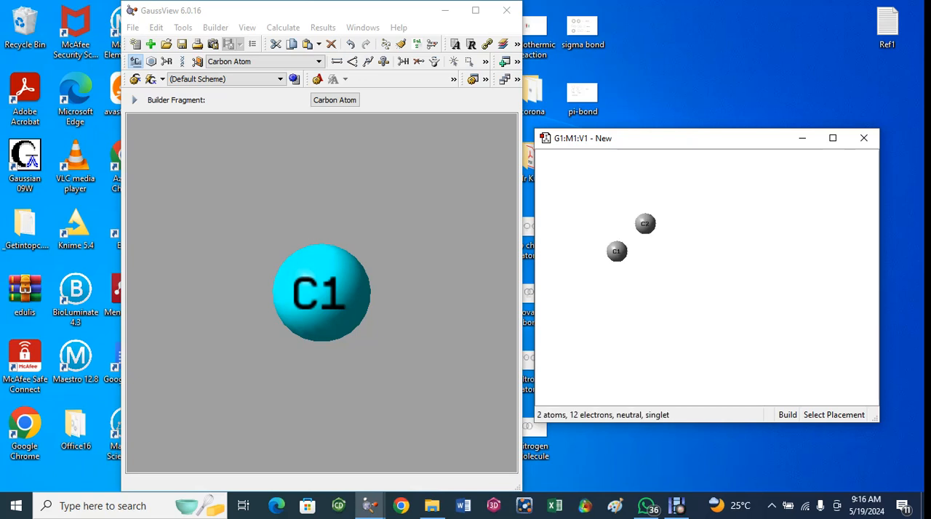
pyautogui.click(678, 245)
pyautogui.click(617, 285)
pyautogui.click(650, 300)
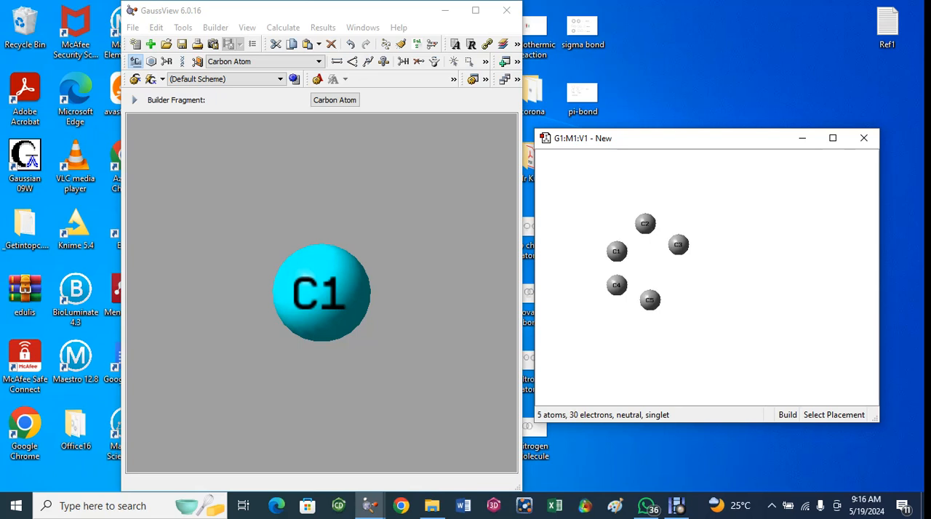
pyautogui.click(681, 279)
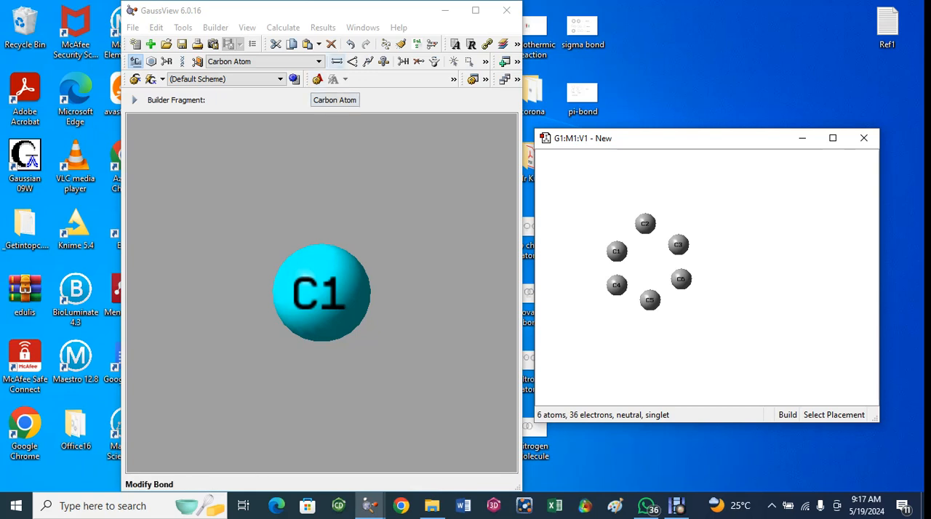
# Join carbons C1 and C2 with an aromatic (solid-and-dashed) bond using Modify Bond.
pyautogui.click(337, 62)
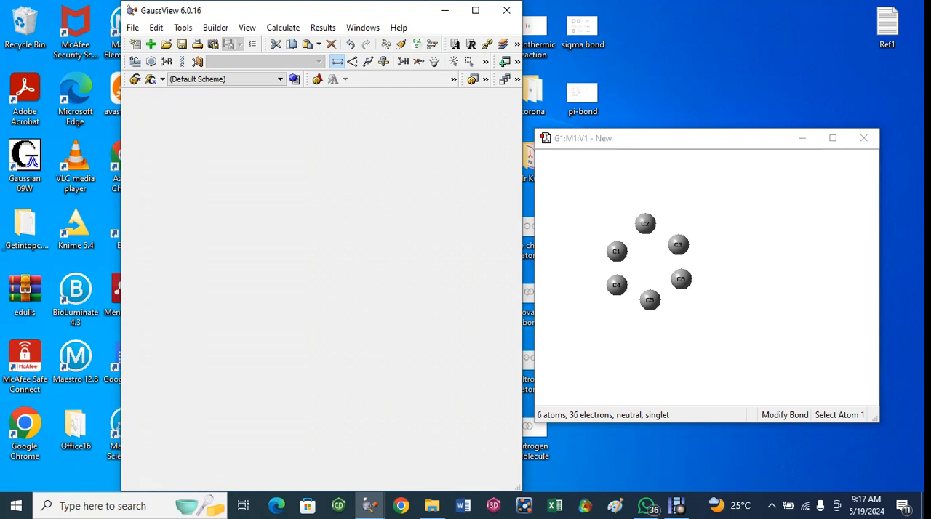
pyautogui.click(616, 251)
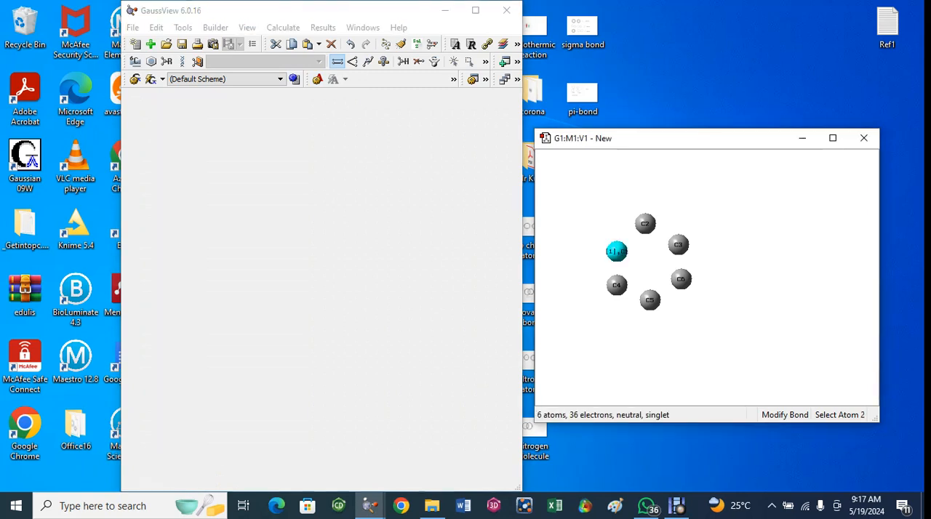
pyautogui.click(646, 223)
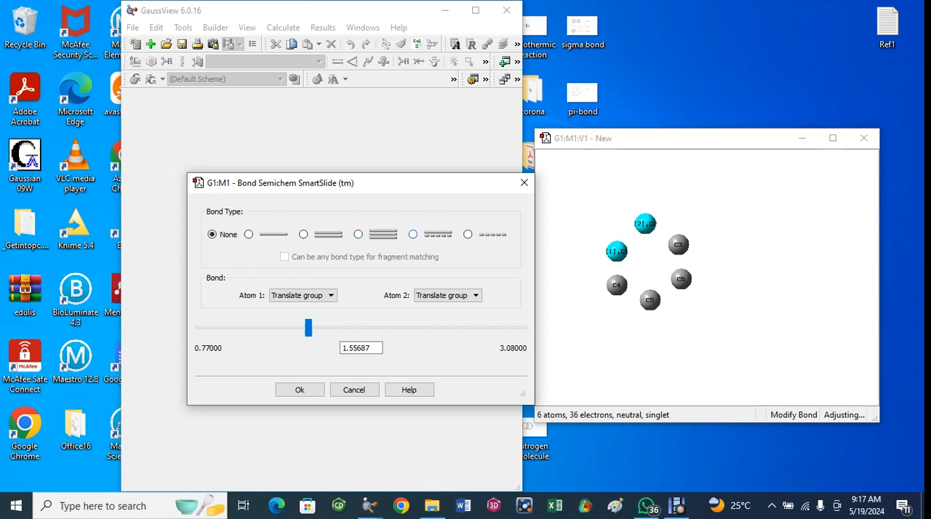
pyautogui.click(414, 234)
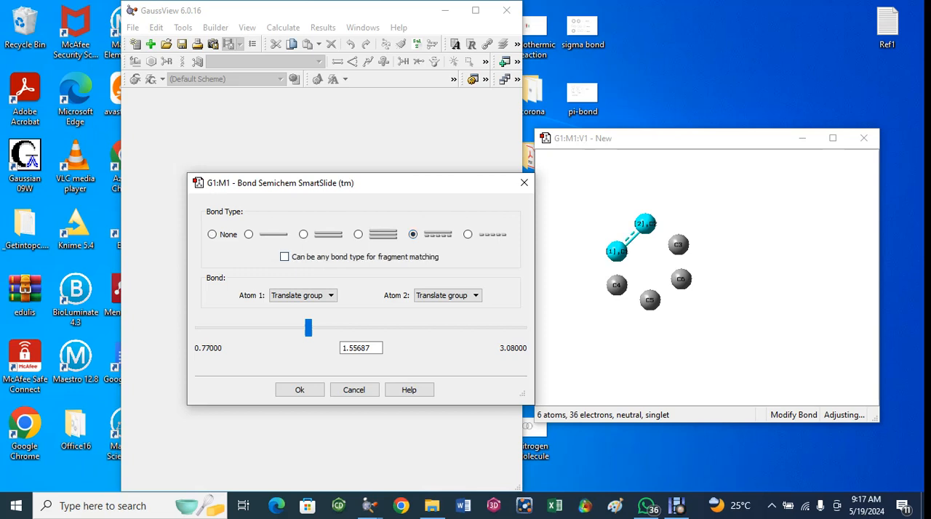
pyautogui.click(299, 390)
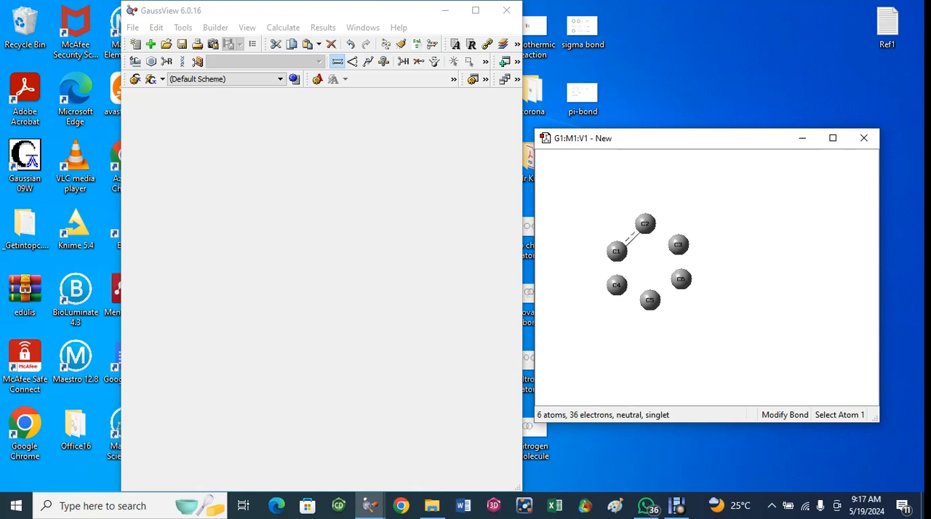
# Add aromatic bonds between carbons C1 and C4 and between C4 and C5.
pyautogui.click(616, 251)
pyautogui.click(616, 285)
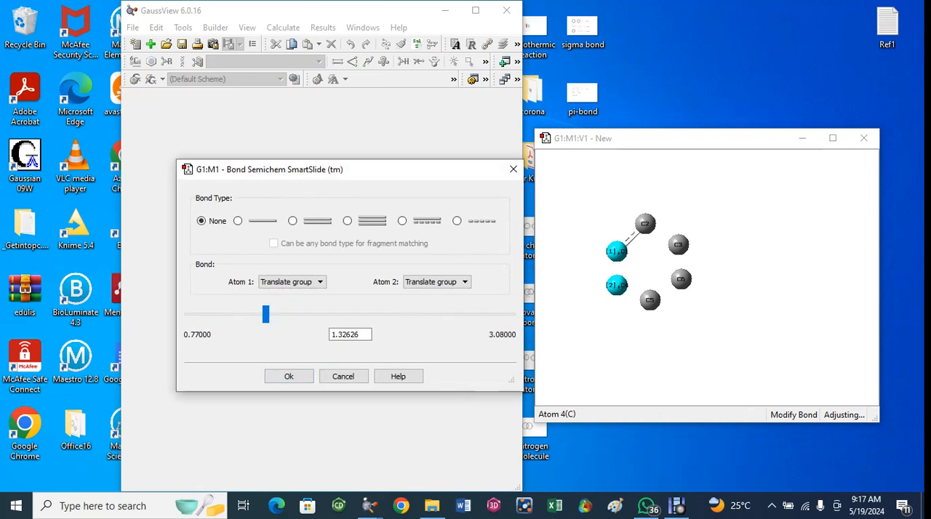
pyautogui.click(402, 221)
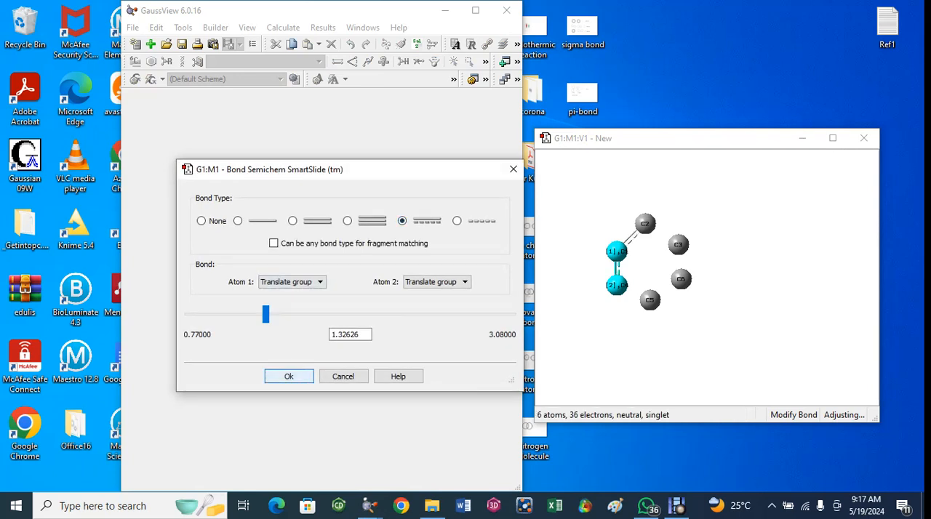
pyautogui.press('Return')
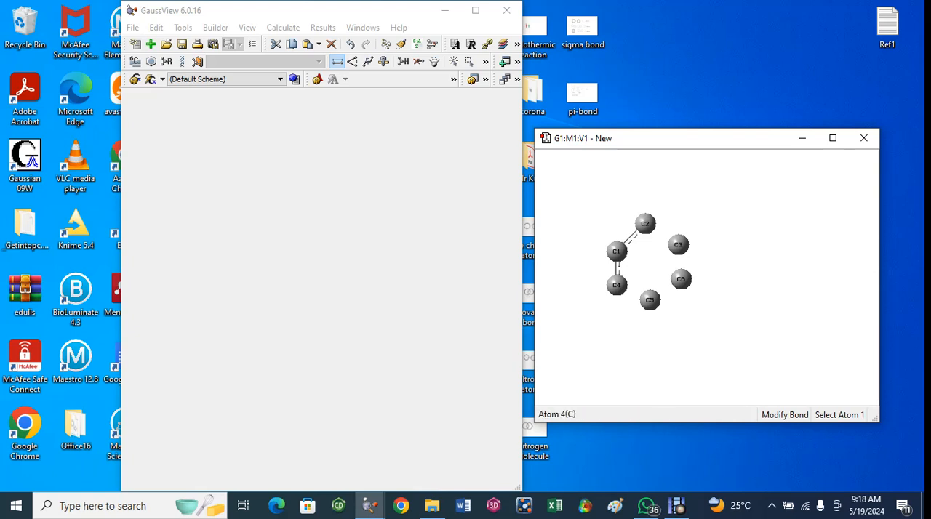
pyautogui.click(617, 285)
pyautogui.click(650, 300)
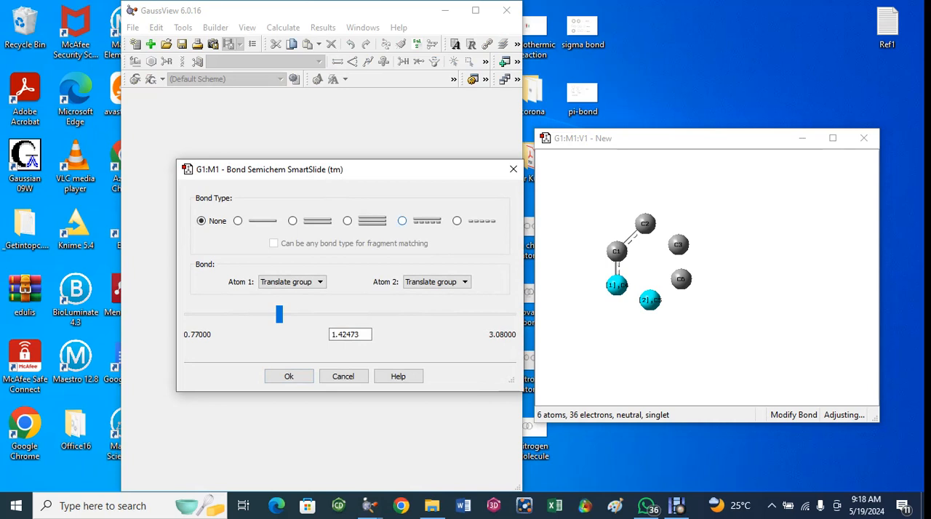
pyautogui.click(402, 221)
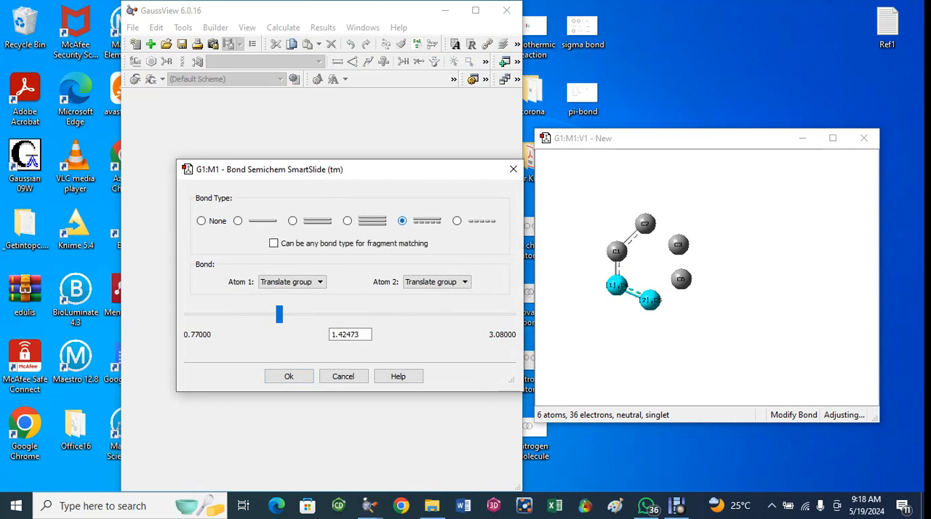
pyautogui.click(289, 376)
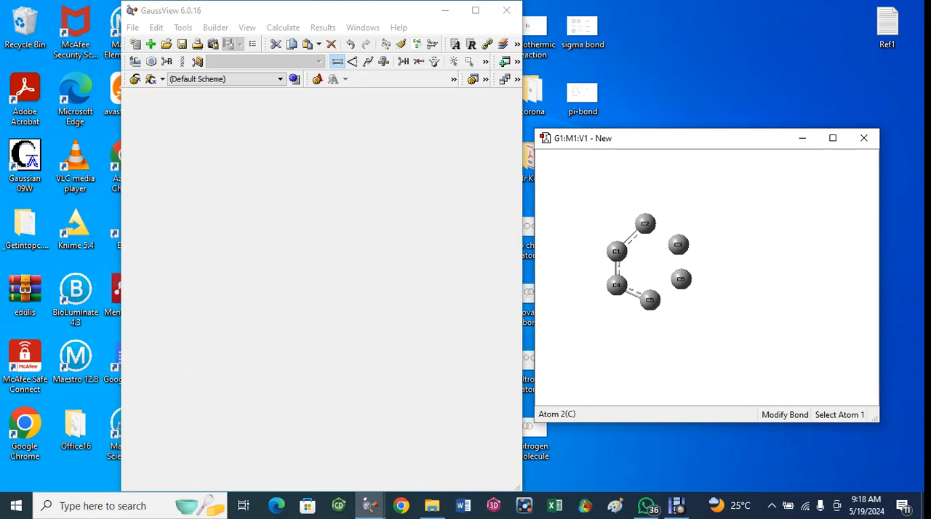
# Add aromatic bonds between carbons C2 and C3 and between C3 and C6.
pyautogui.click(646, 223)
pyautogui.click(678, 244)
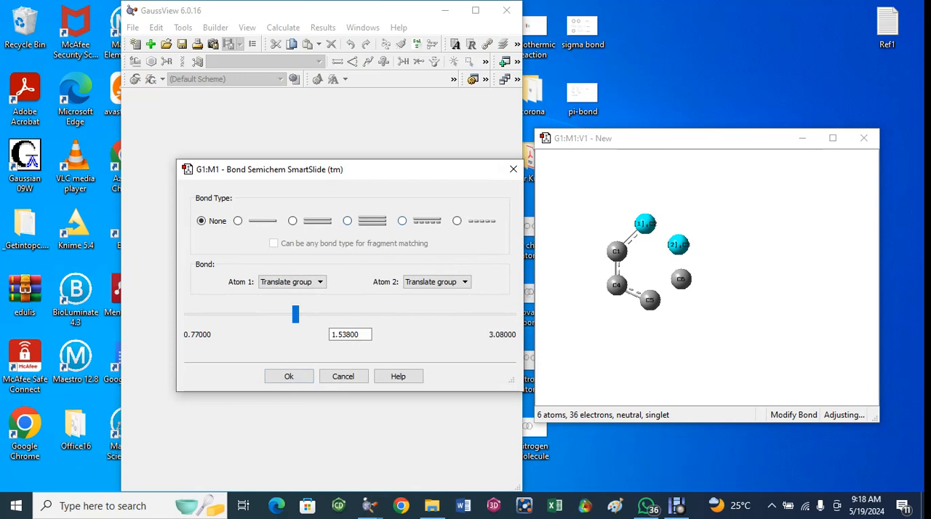
pyautogui.click(402, 221)
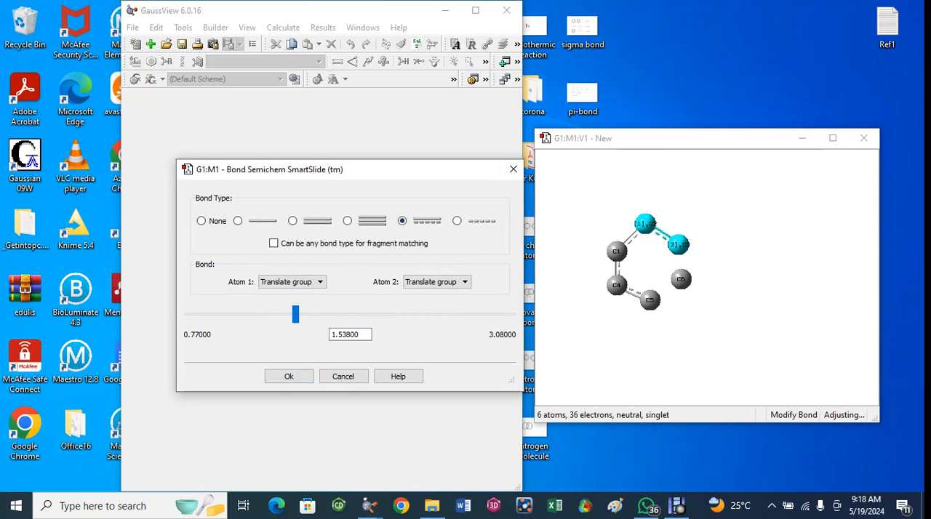
pyautogui.click(289, 376)
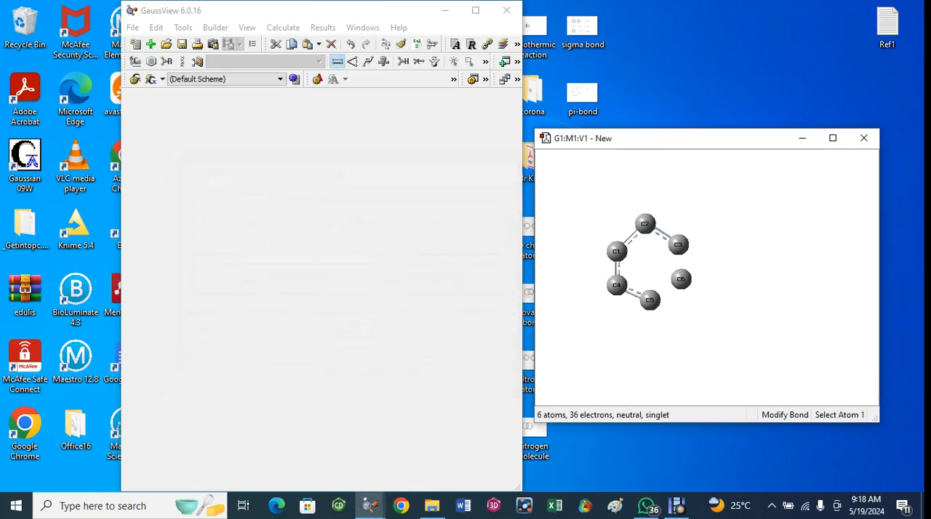
pyautogui.click(678, 244)
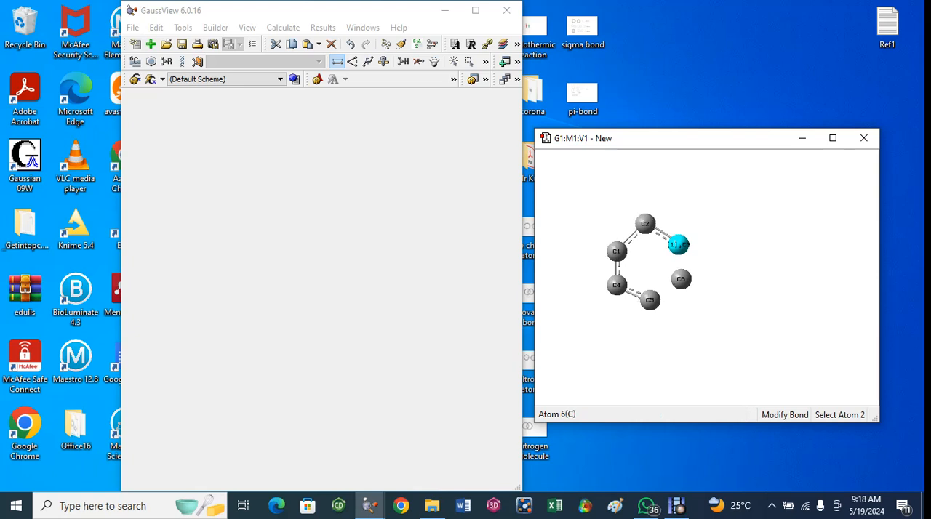
pyautogui.click(681, 279)
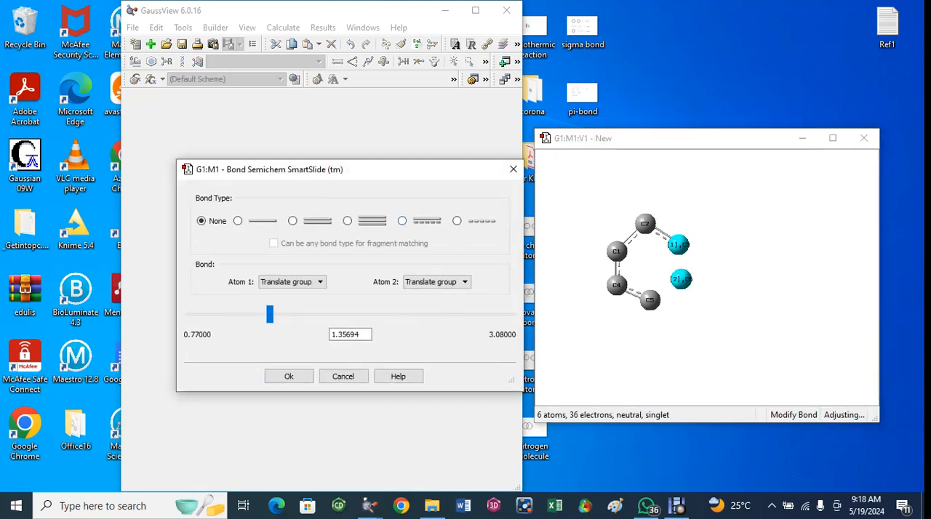
pyautogui.click(402, 221)
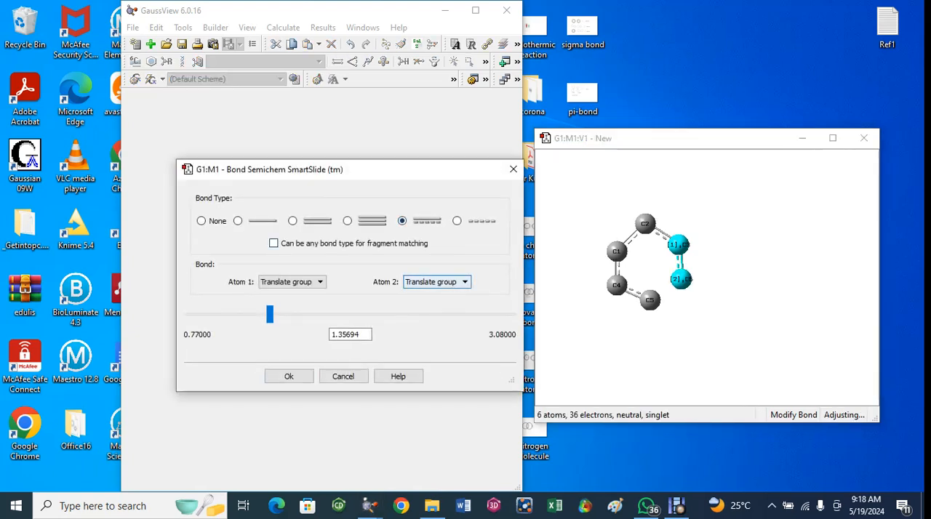
pyautogui.click(288, 376)
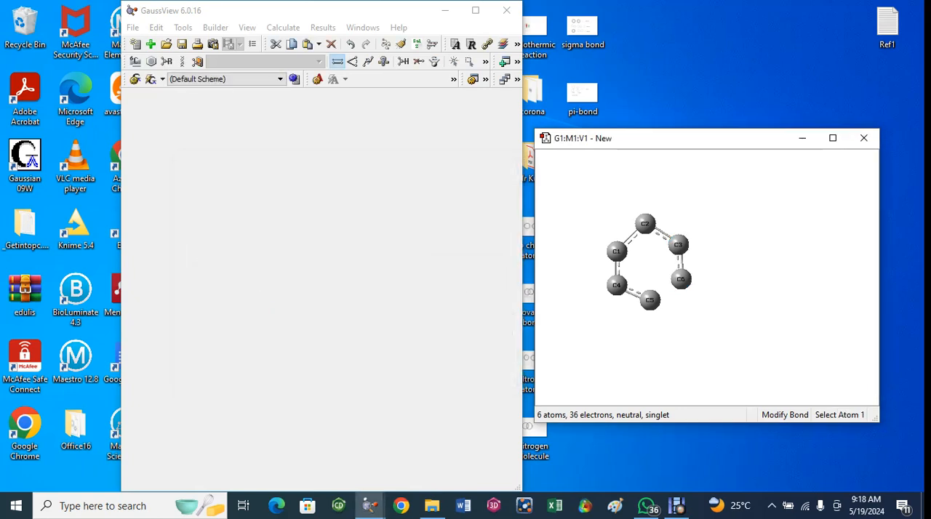
# Close the carbon ring with an aromatic bond between C6 and C5.
pyautogui.click(681, 279)
pyautogui.click(650, 300)
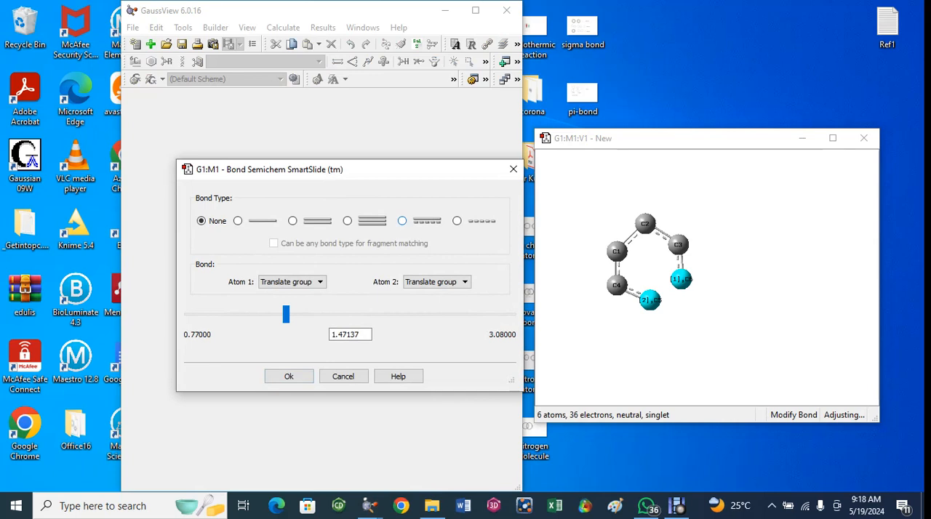
pyautogui.click(402, 220)
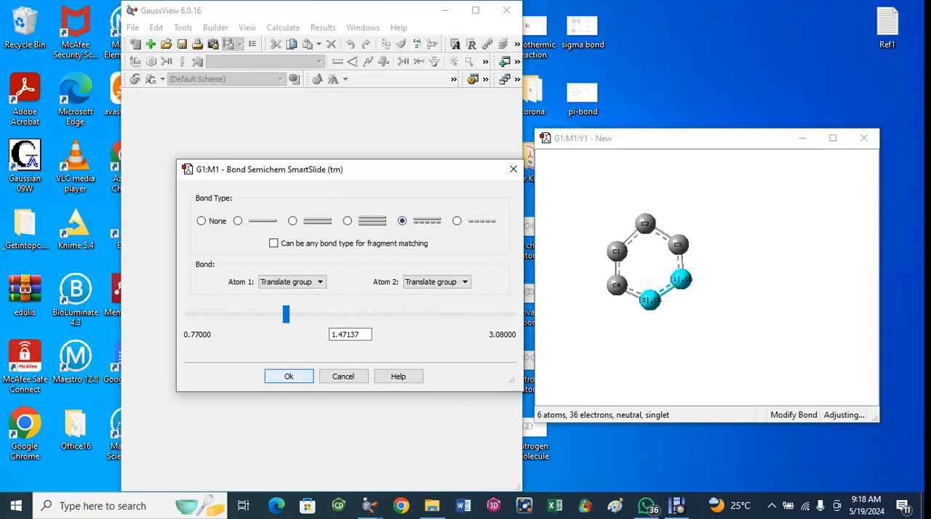
pyautogui.click(289, 376)
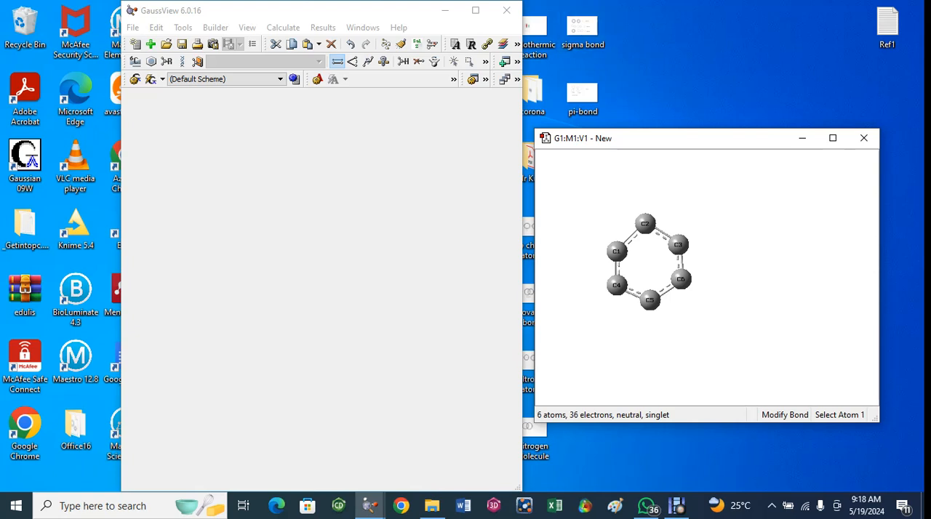
# Place four hydrogen atoms around the ring, one each beside carbons C3, C6, C1 and C4.
pyautogui.click(135, 61)
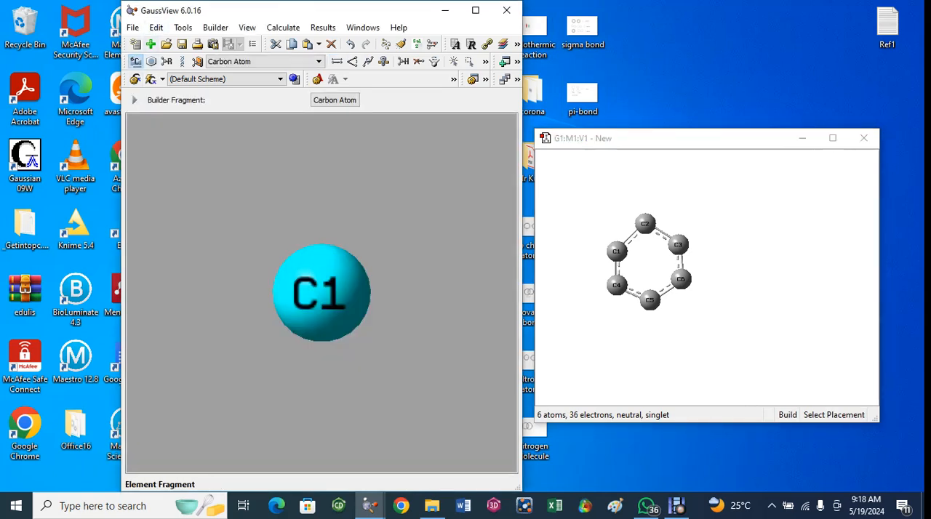
pyautogui.click(135, 61)
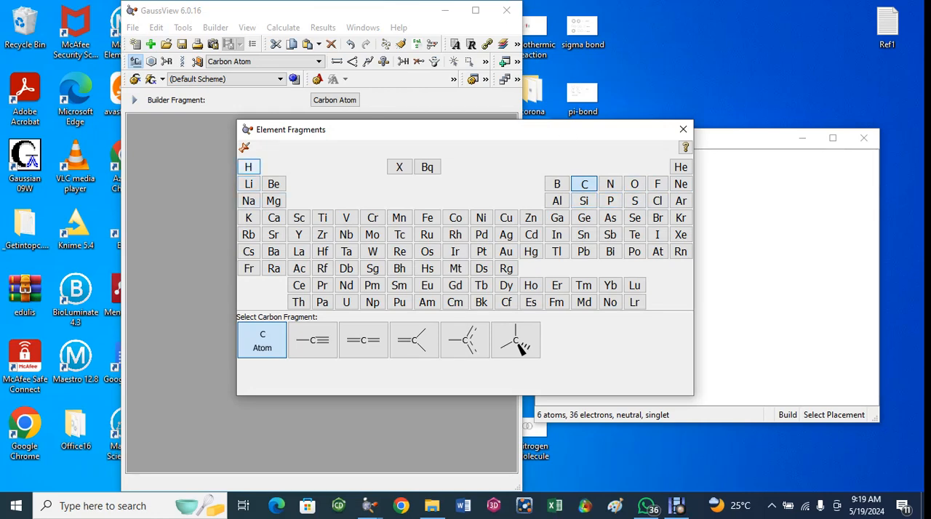
pyautogui.click(248, 167)
pyautogui.click(262, 341)
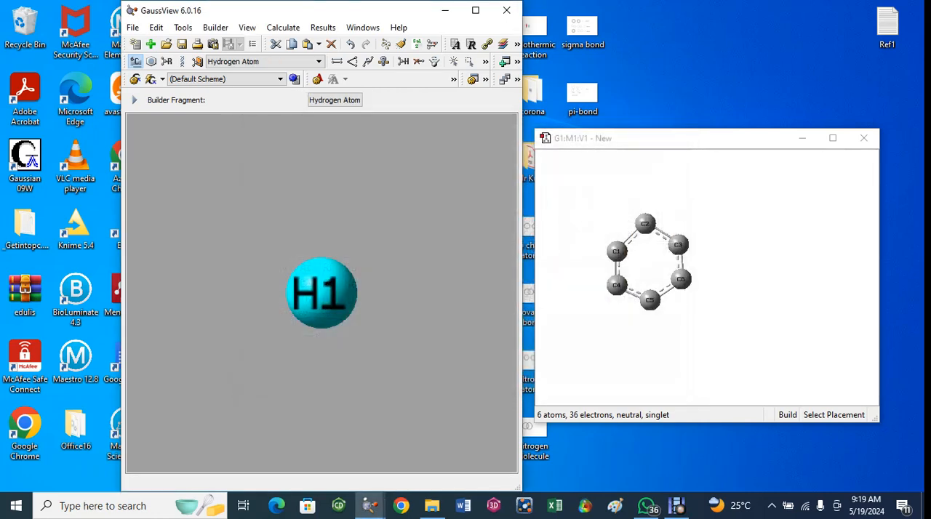
pyautogui.click(709, 230)
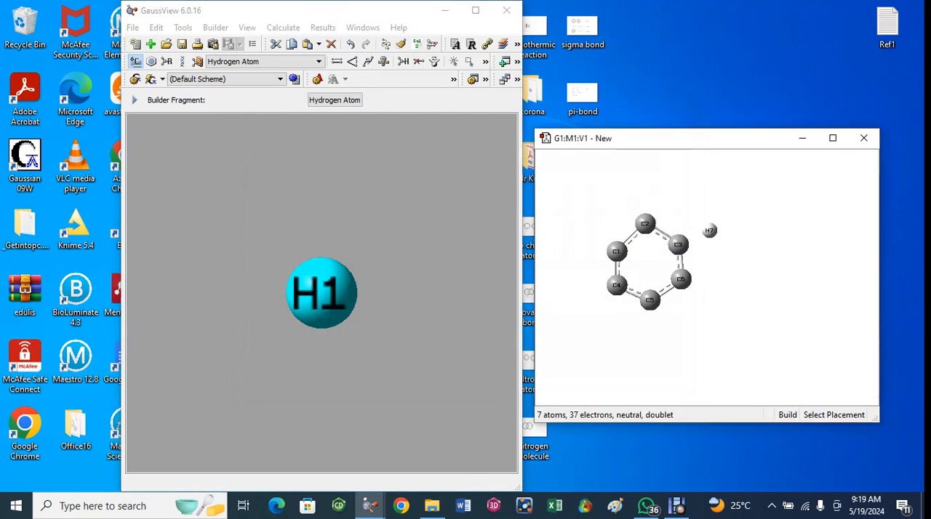
pyautogui.click(719, 286)
pyautogui.click(580, 242)
pyautogui.click(589, 296)
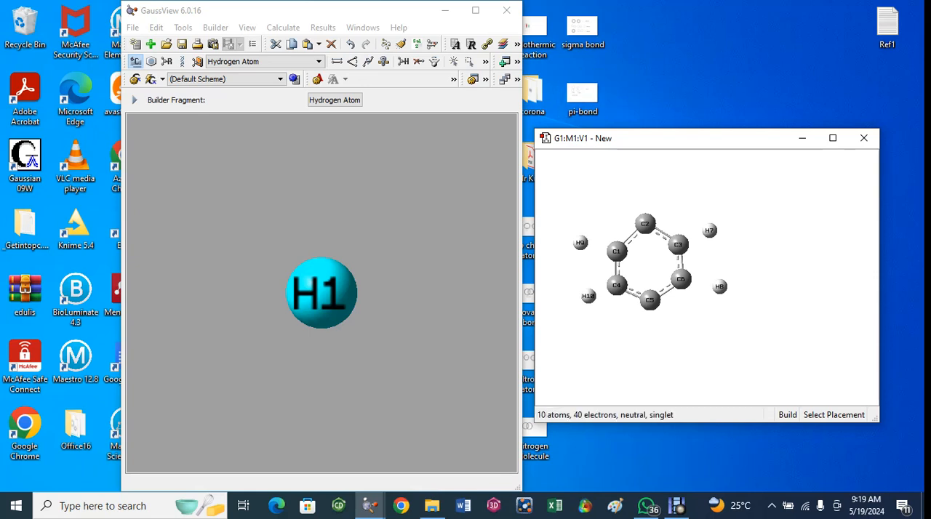
# Add single bonds between hydrogen H9 and carbon C1 and between carbon C4 and hydrogen H10.
pyautogui.click(337, 61)
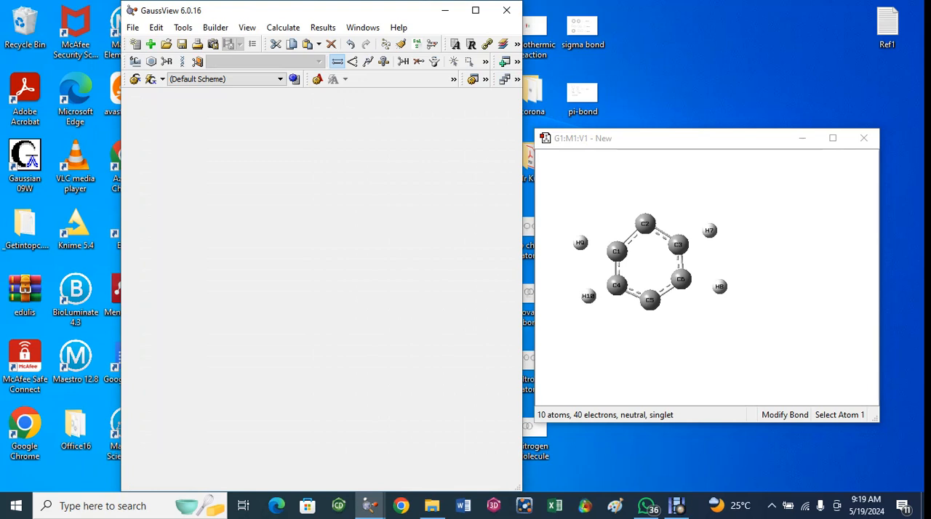
pyautogui.click(580, 243)
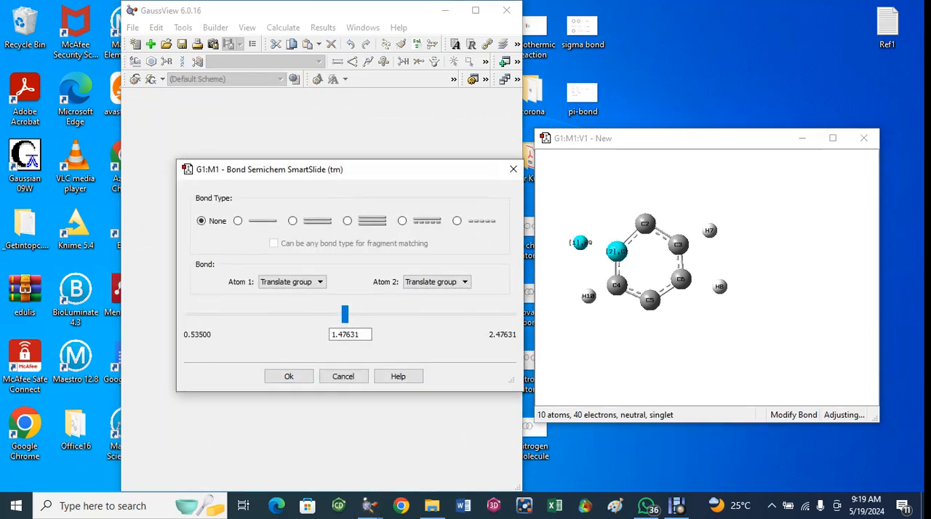
pyautogui.click(238, 221)
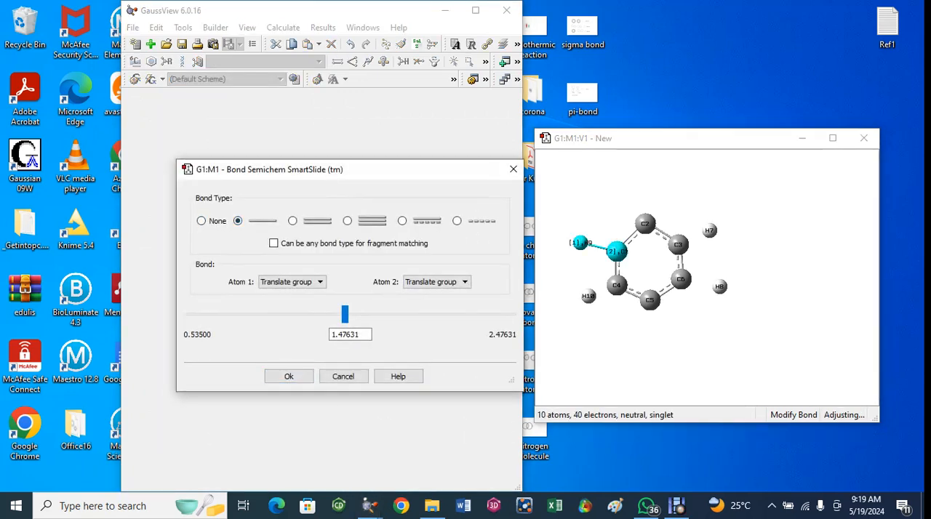
pyautogui.click(288, 376)
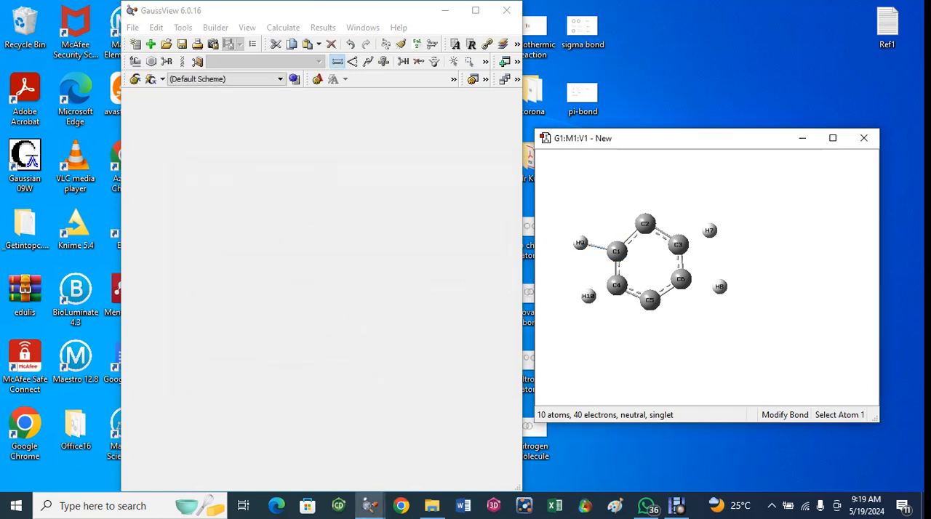
pyautogui.click(616, 286)
pyautogui.click(588, 296)
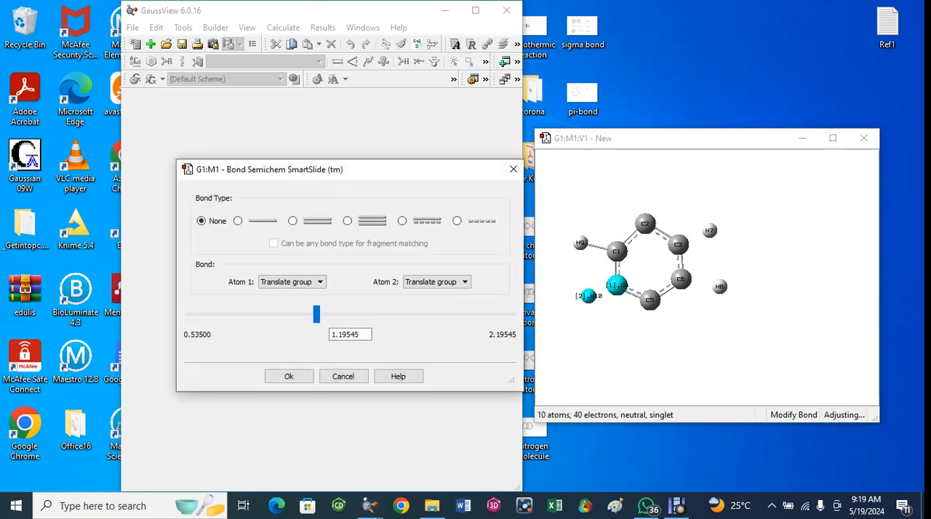
pyautogui.click(238, 221)
pyautogui.click(288, 377)
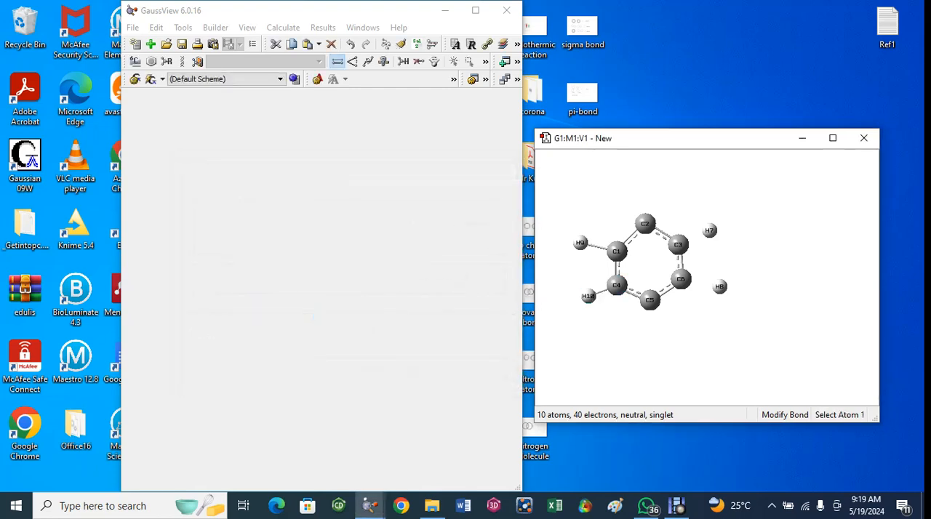
# Add single bonds between carbon C6 and hydrogen H8 and between carbon C3 and hydrogen H7.
pyautogui.click(681, 279)
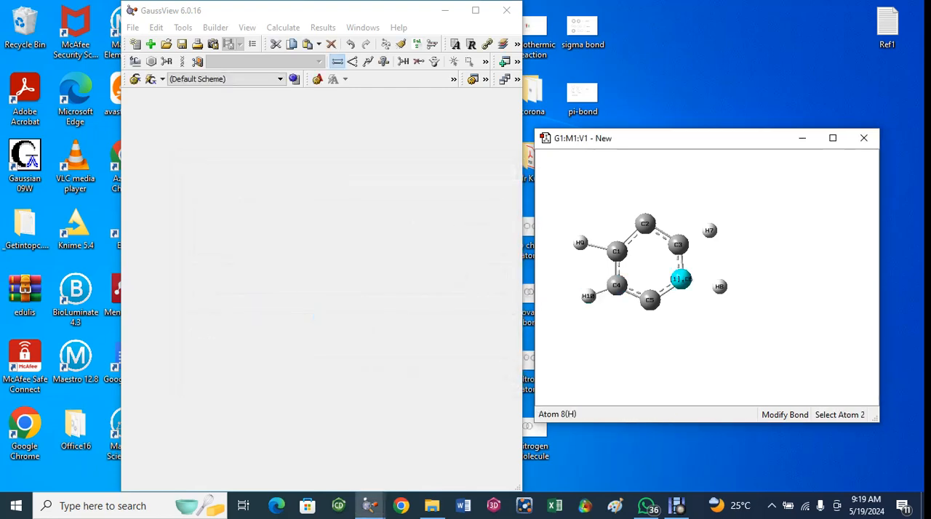
pyautogui.click(719, 286)
pyautogui.click(238, 221)
pyautogui.click(289, 377)
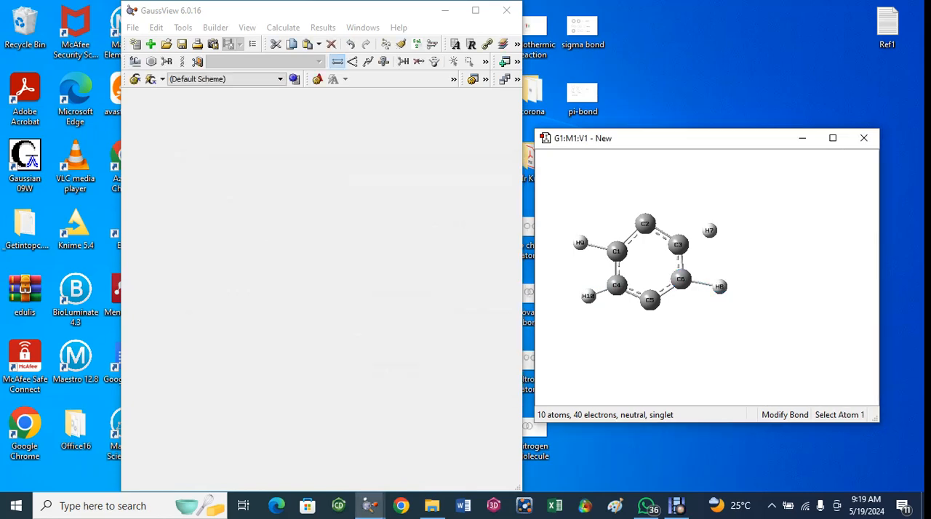
pyautogui.click(677, 244)
pyautogui.click(709, 231)
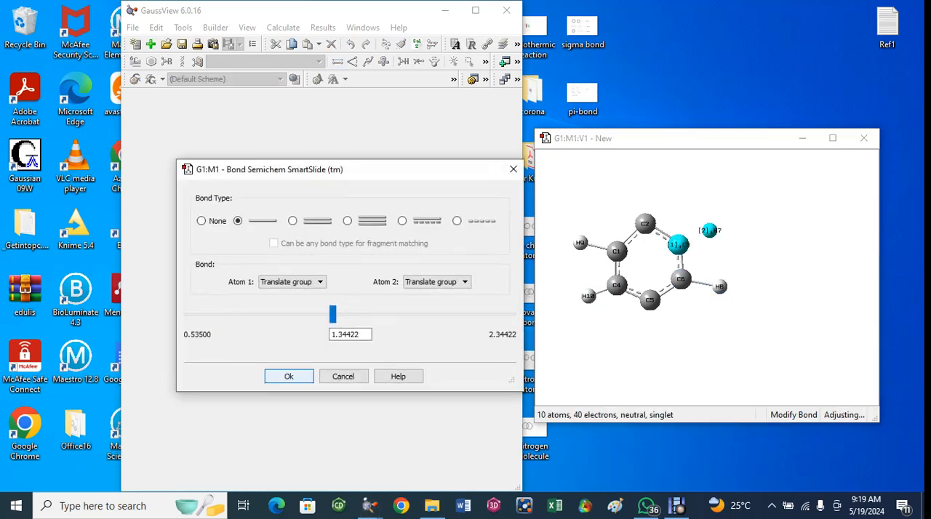
pyautogui.click(238, 221)
pyautogui.click(289, 377)
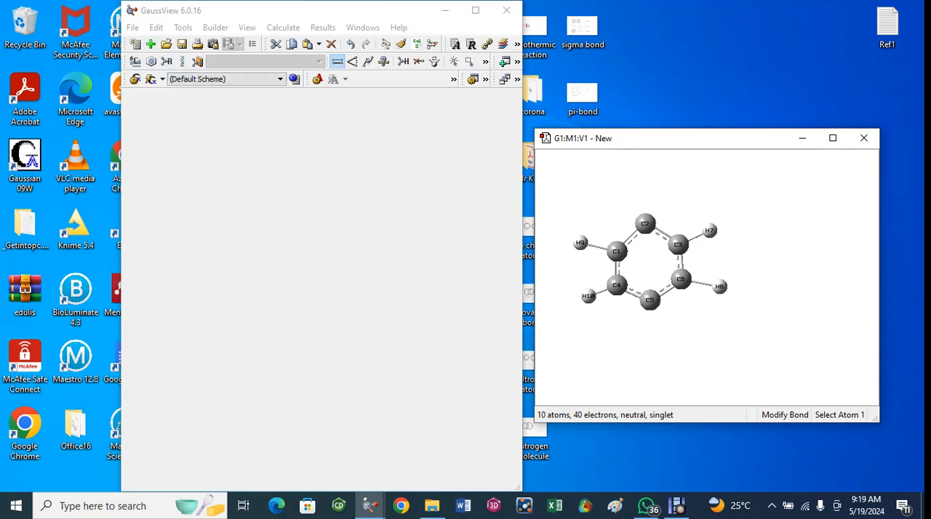
# Place a bare bromine atom just below ring carbon C5.
pyautogui.click(135, 61)
pyautogui.click(136, 61)
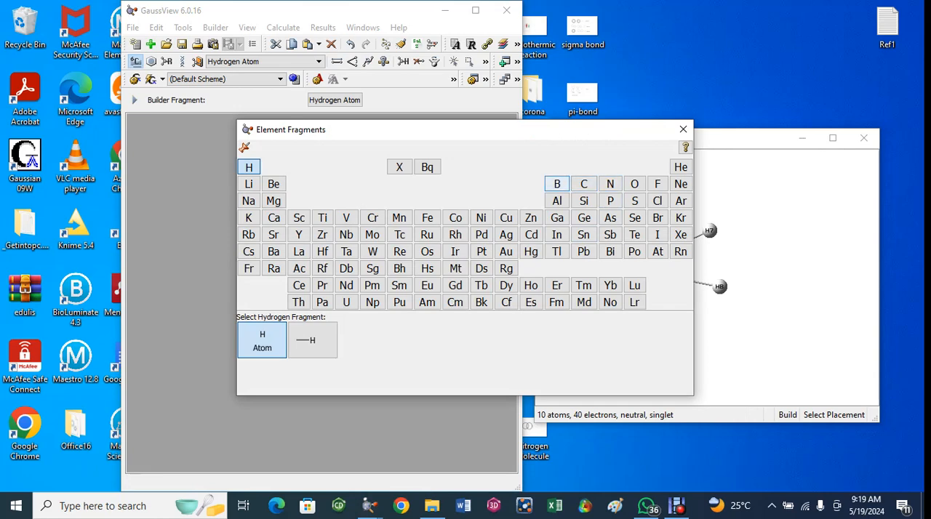
pyautogui.click(657, 217)
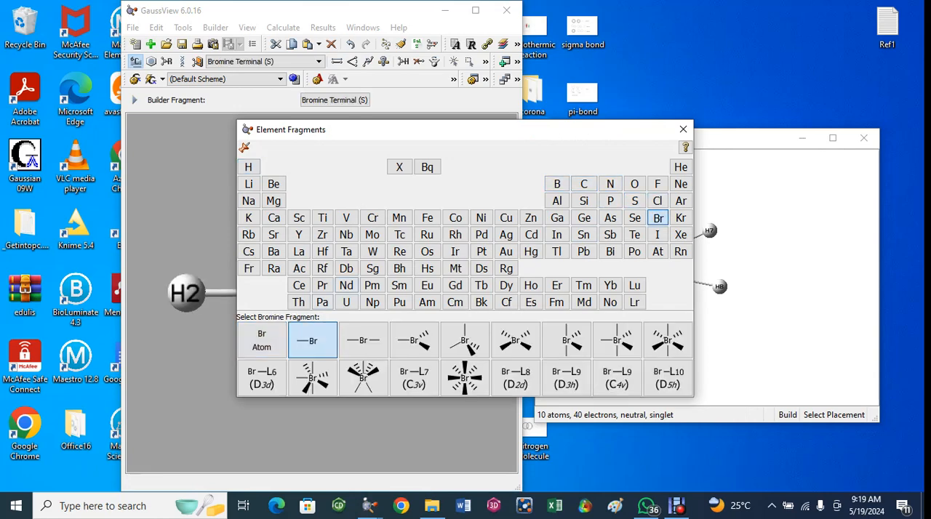
pyautogui.click(261, 340)
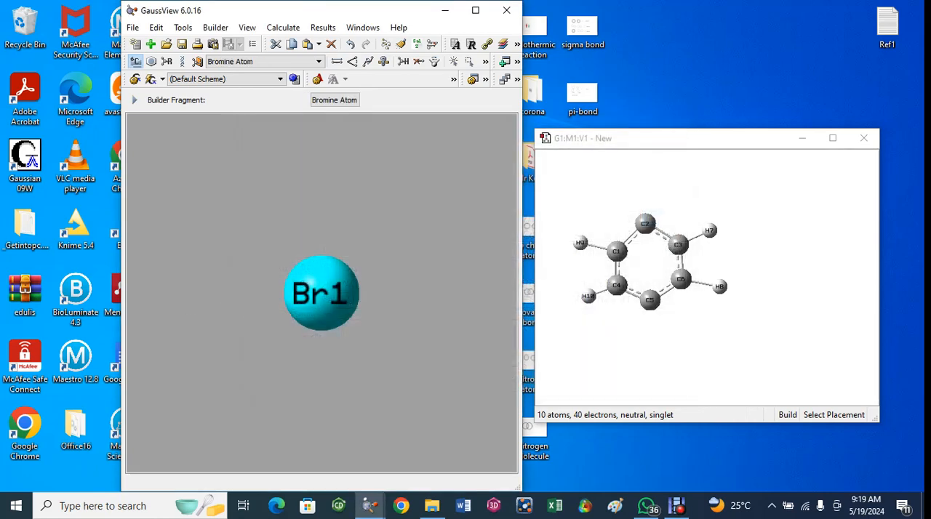
pyautogui.click(650, 340)
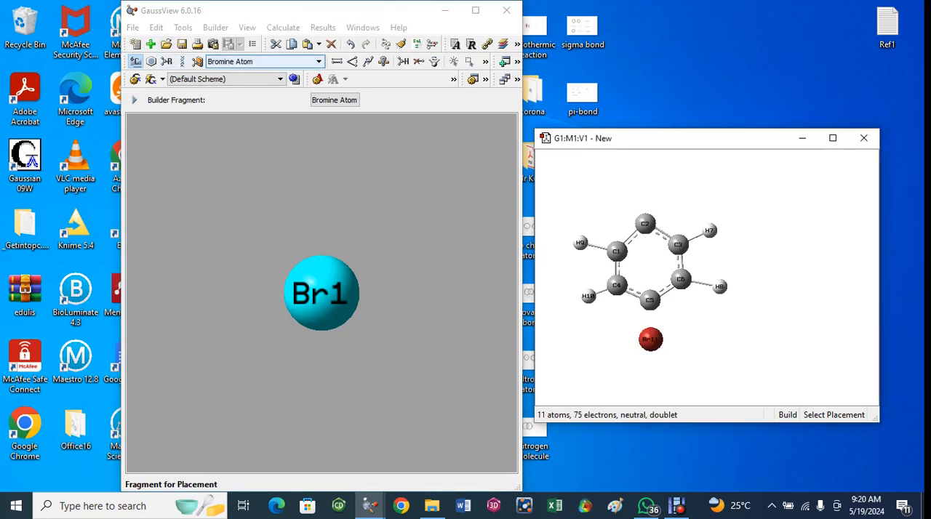
# Connect the bromine atom to ring carbon C5 with a single bond.
pyautogui.click(337, 61)
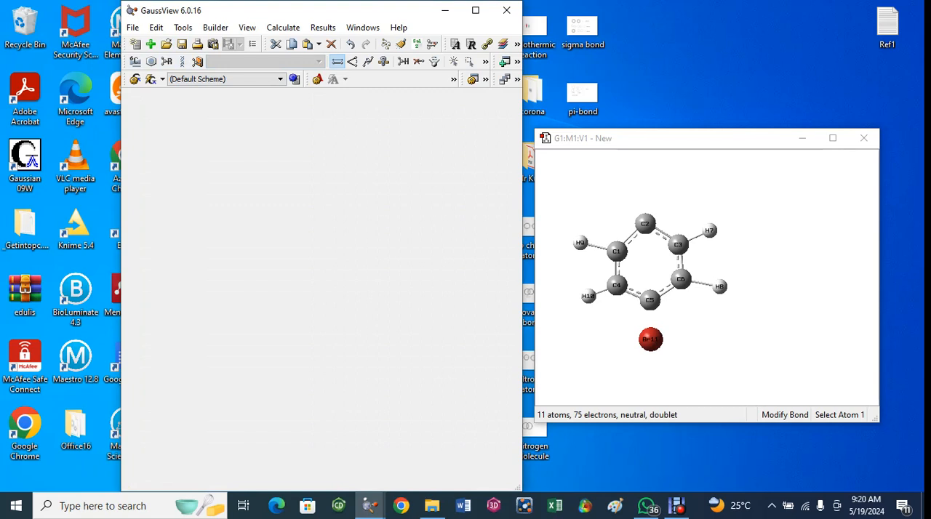
pyautogui.click(649, 299)
pyautogui.click(651, 340)
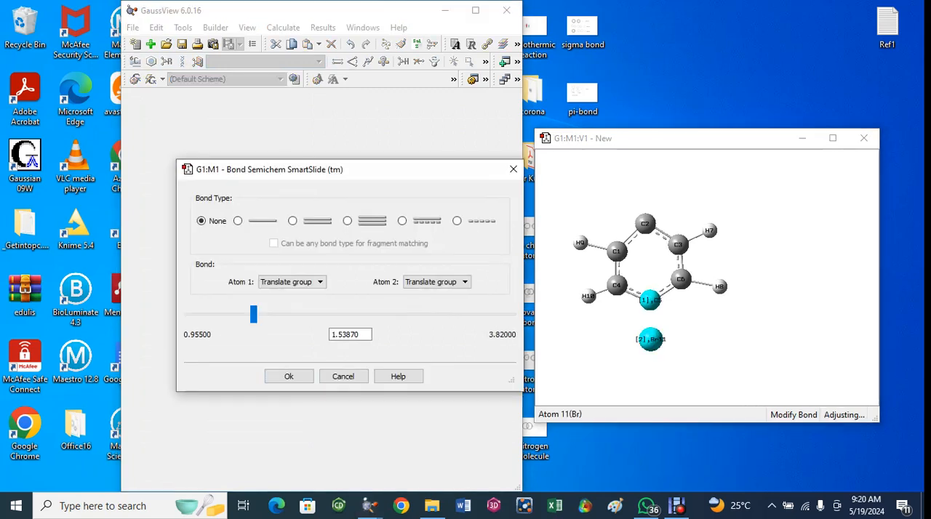
pyautogui.click(238, 221)
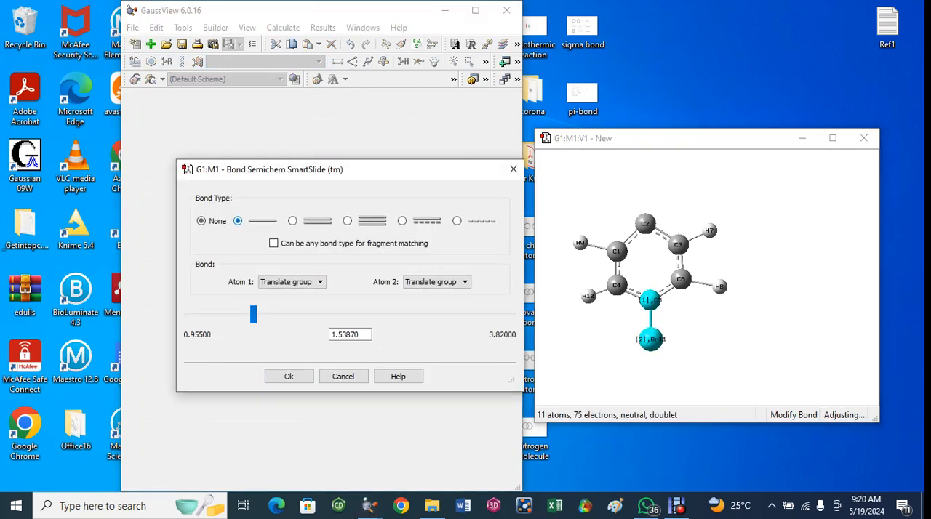
pyautogui.click(289, 376)
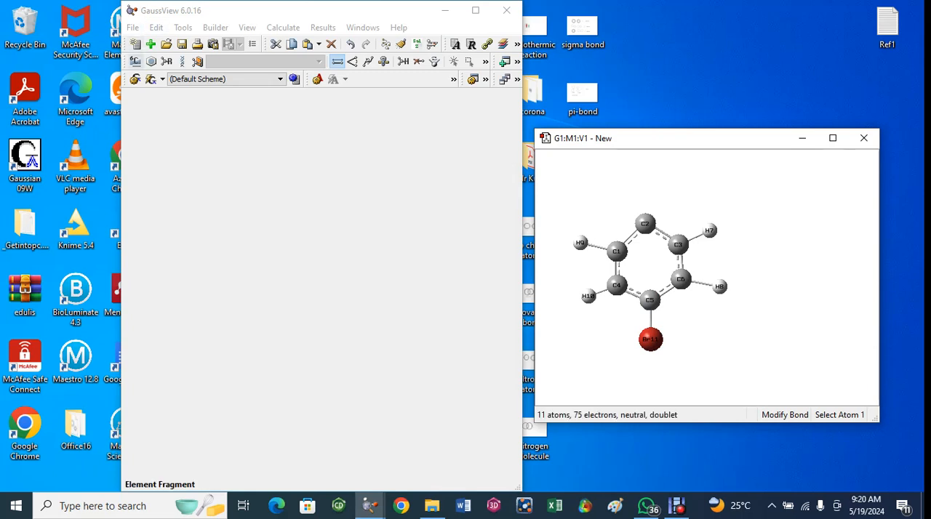
# Place a bare carbon atom just above ring carbon C2.
pyautogui.click(135, 62)
pyautogui.click(136, 62)
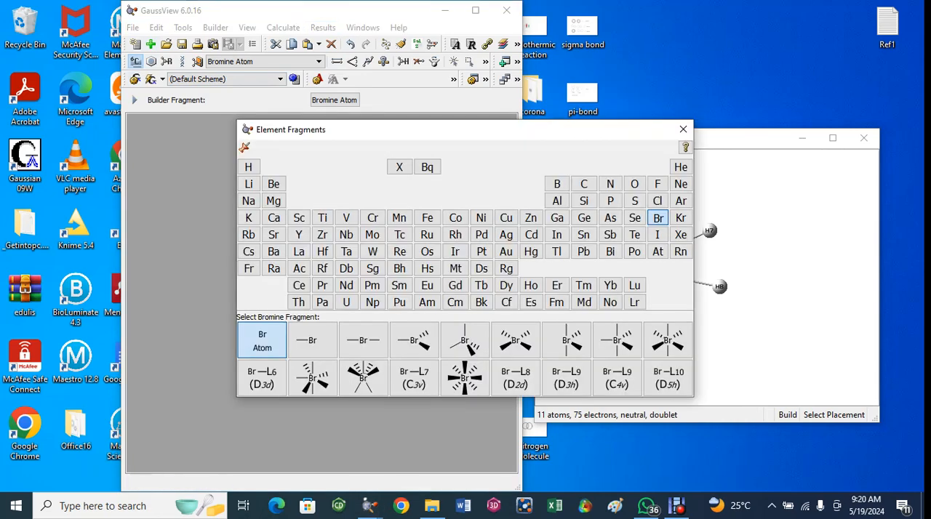
pyautogui.click(585, 184)
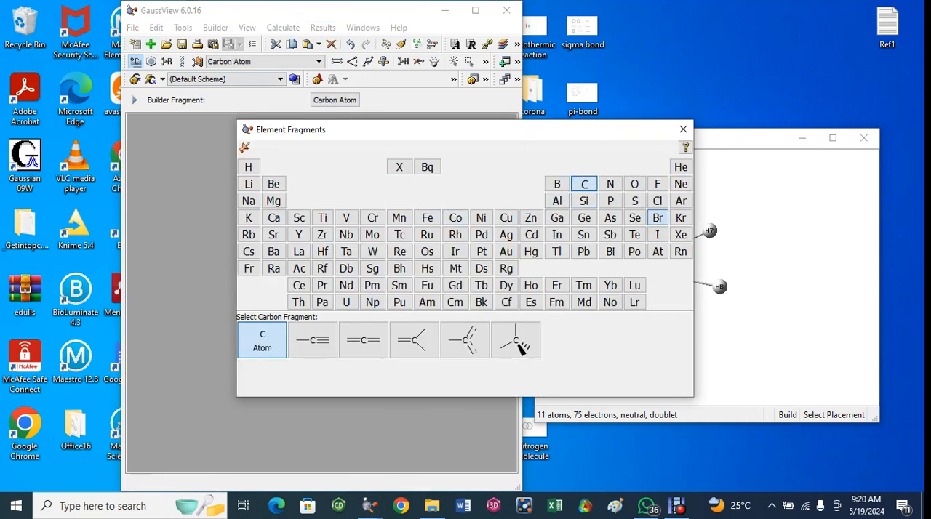
pyautogui.click(262, 340)
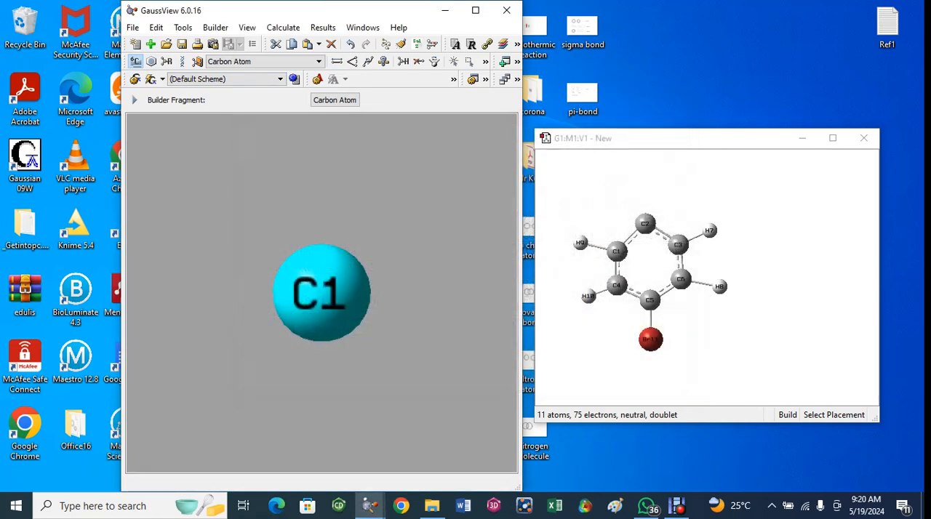
pyautogui.click(638, 193)
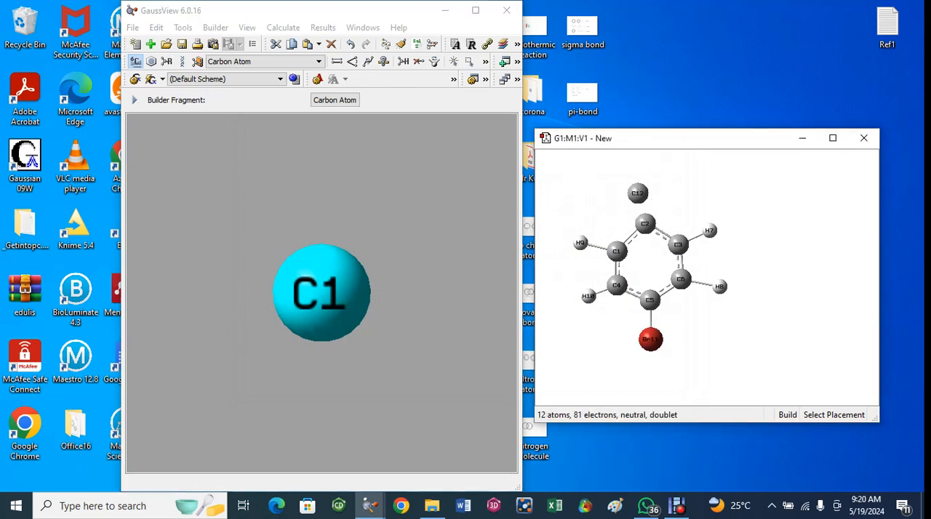
# Place a bare oxygen atom to the left of carbon C12, outside the ring.
pyautogui.click(135, 61)
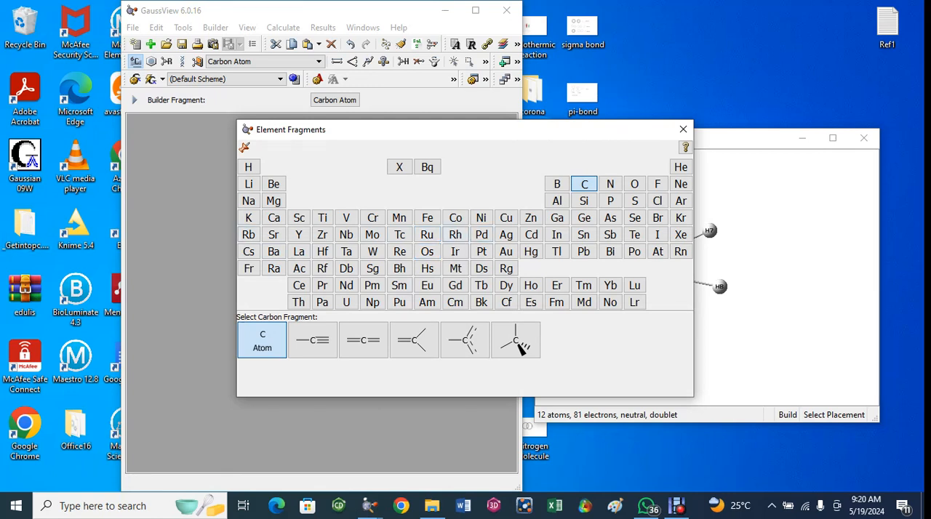
pyautogui.click(634, 184)
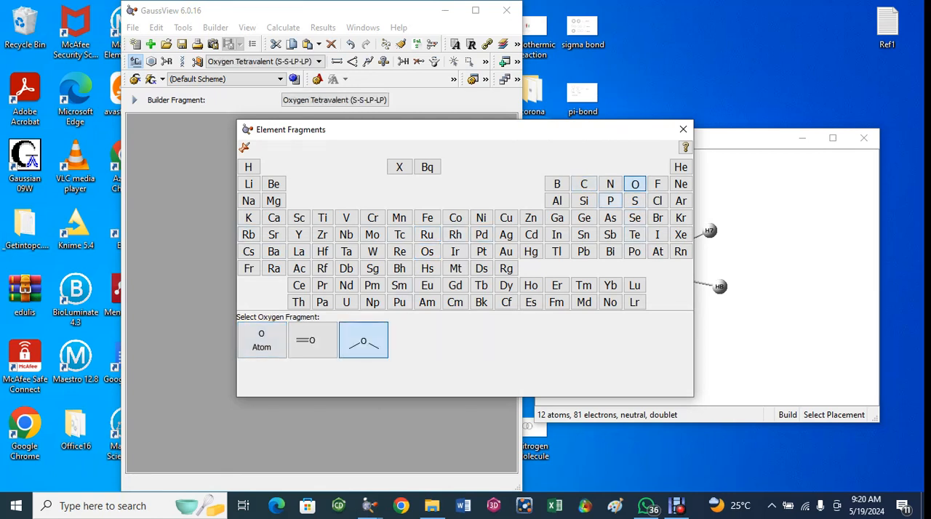
pyautogui.click(261, 340)
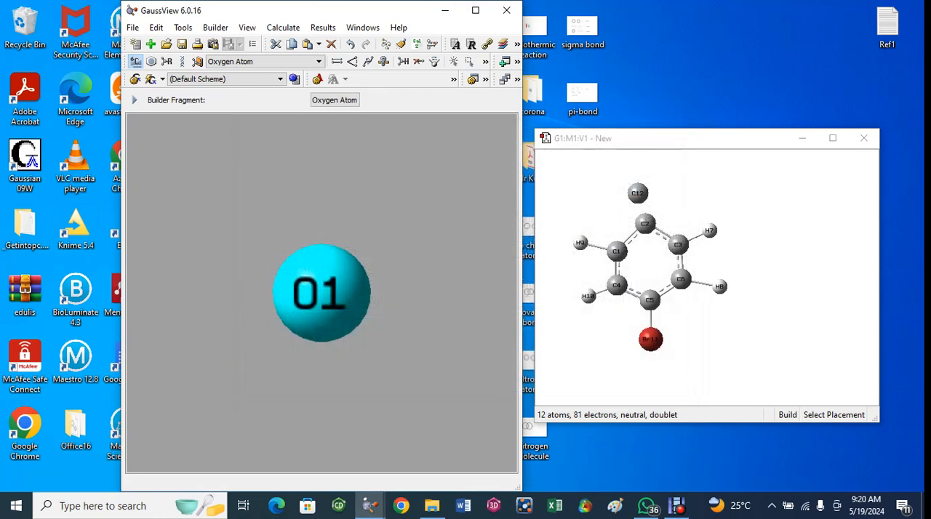
pyautogui.click(605, 195)
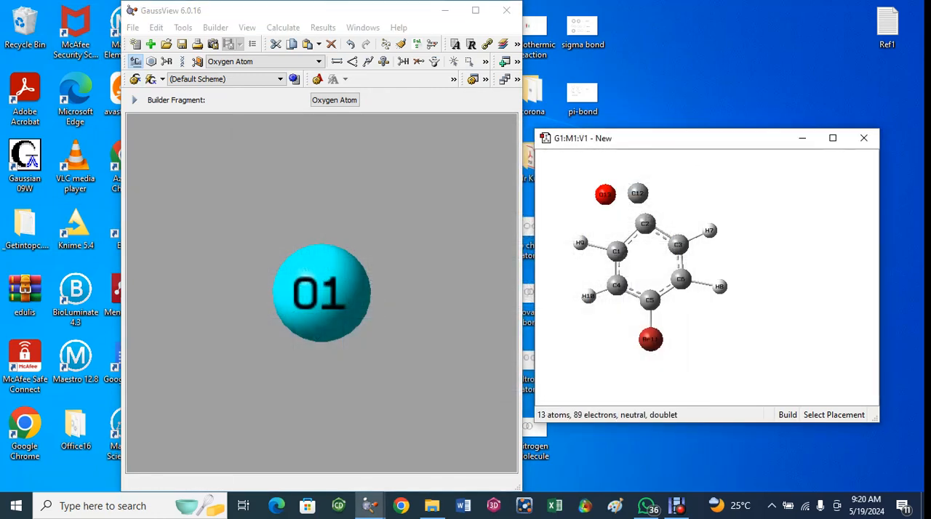
# Place a bare hydrogen atom directly above carbon C12.
pyautogui.click(135, 61)
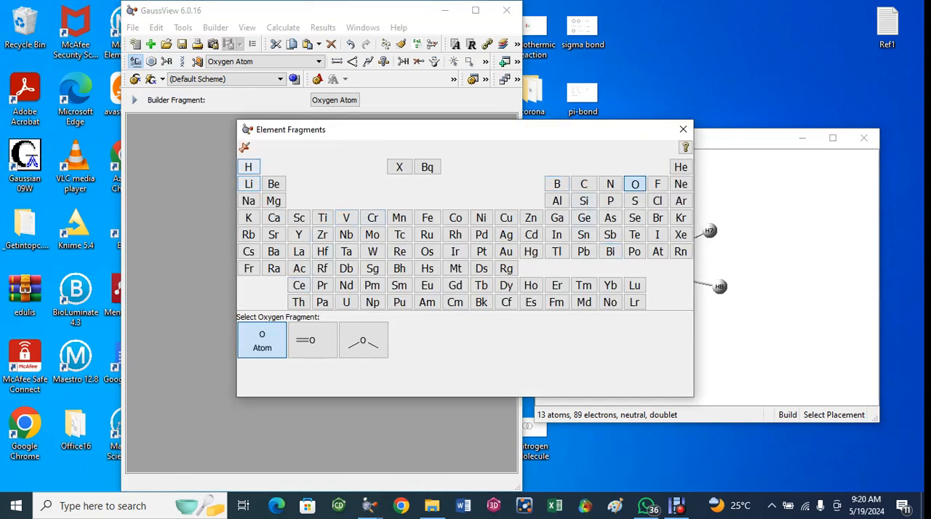
pyautogui.click(249, 168)
pyautogui.click(262, 340)
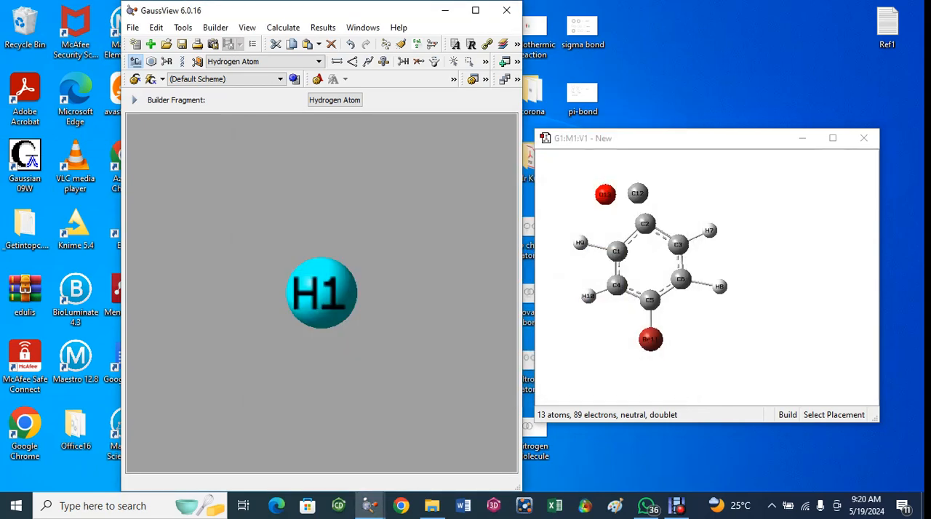
pyautogui.scroll(2, 644, 269)
pyautogui.scroll(-4, 645, 269)
pyautogui.click(645, 269)
pyautogui.rightClick(673, 189)
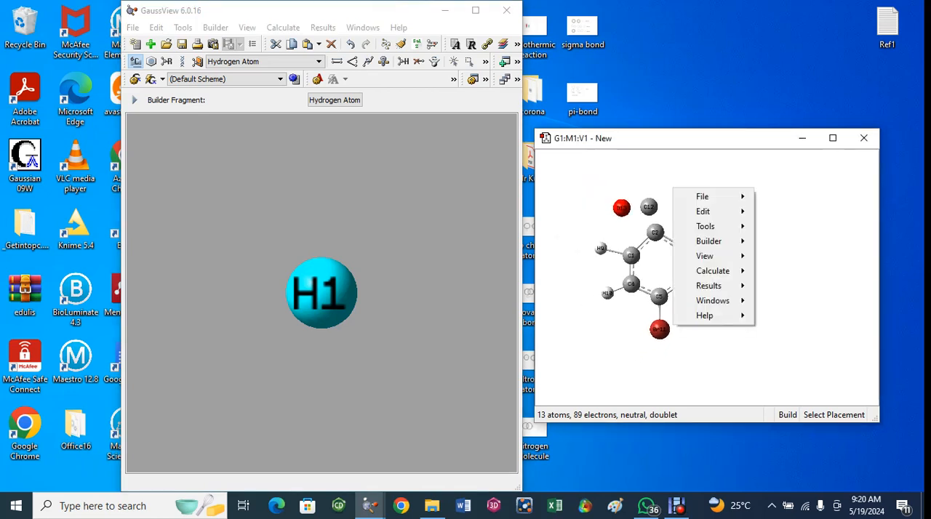
pyautogui.click(650, 180)
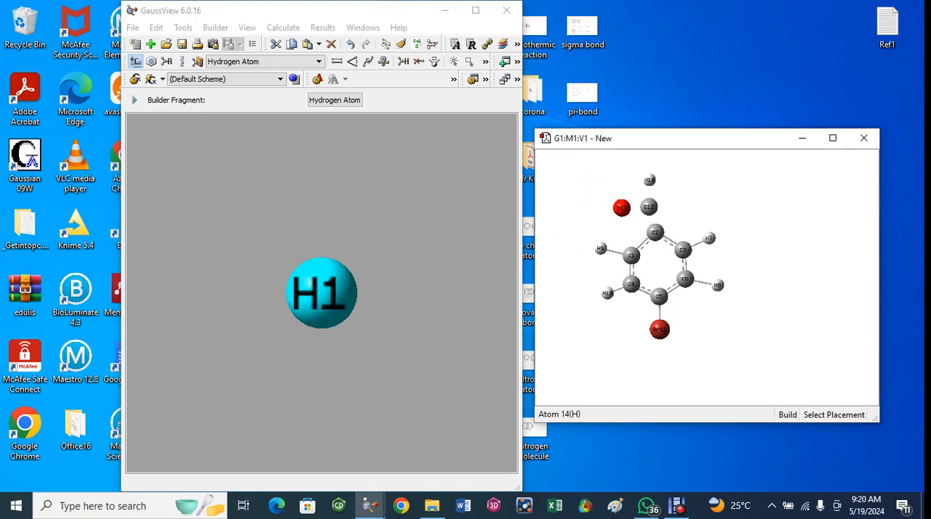
# Undo the hydrogen placement and place the atom again diagonally above C12, on the side away from the oxygen.
pyautogui.hotkey('ctrl', 'z')
pyautogui.click(673, 184)
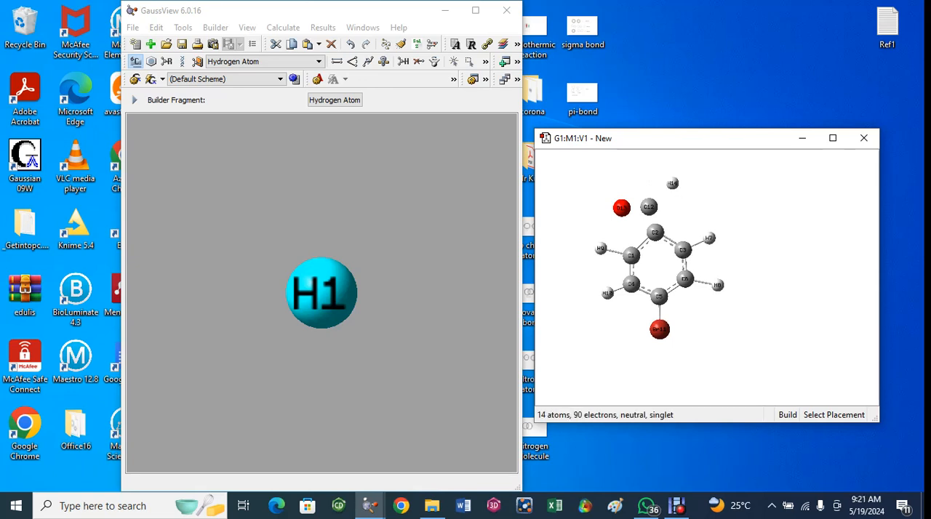
pyautogui.hotkey('ctrl', 'z')
pyautogui.hotkey('ctrl', 'y')
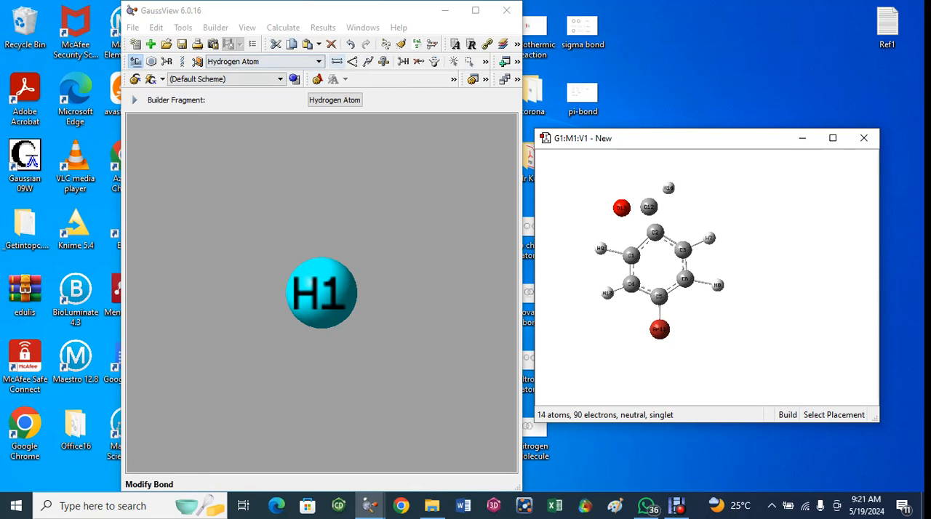
# Join carbon C12 to ring carbon C2 with a single bond using Modify Bond.
pyautogui.click(336, 61)
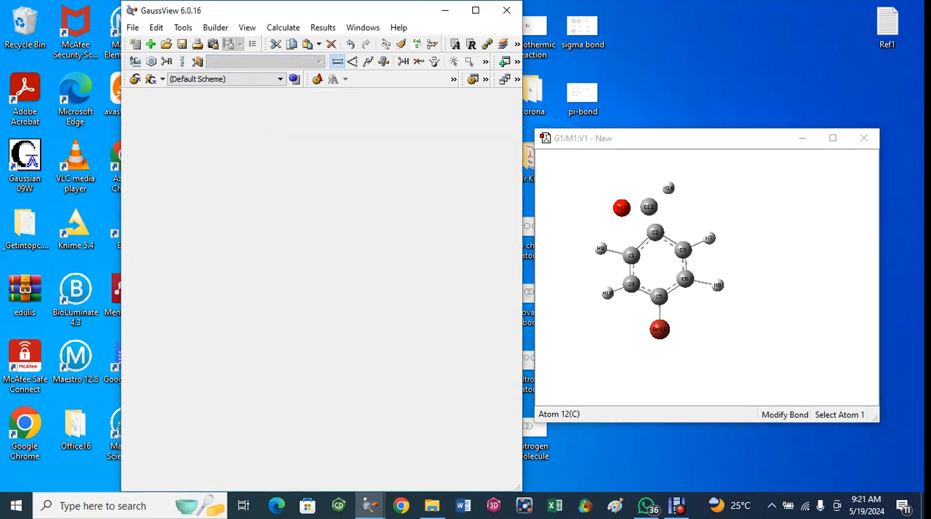
pyautogui.click(649, 207)
pyautogui.click(656, 232)
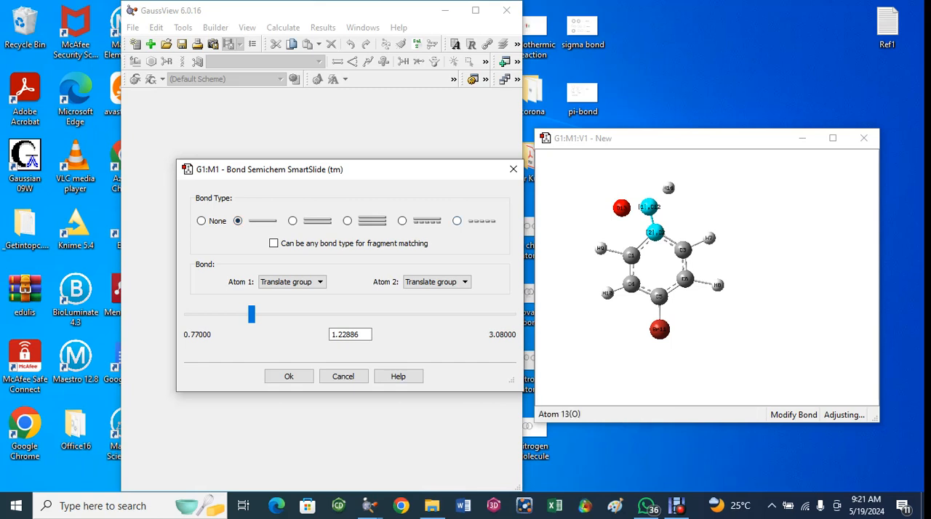
pyautogui.press('Escape')
pyautogui.click(648, 207)
pyautogui.click(655, 232)
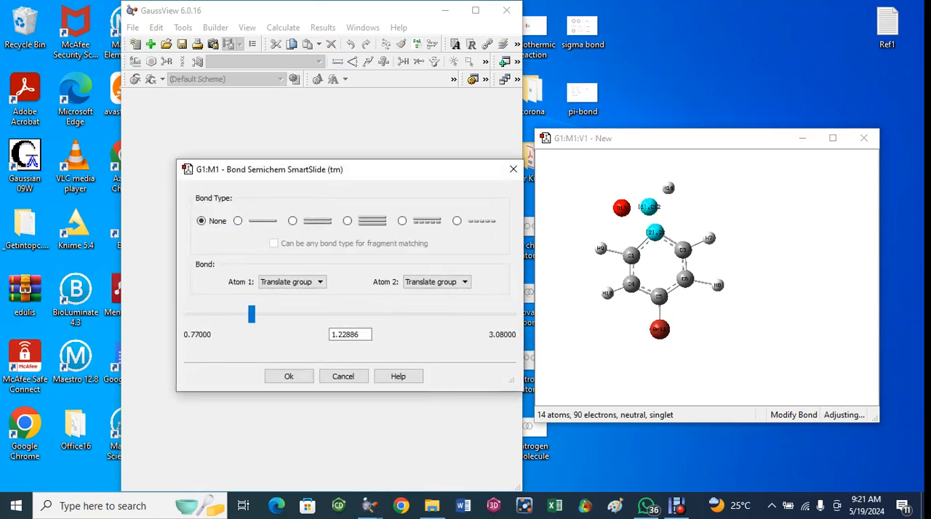
pyautogui.click(289, 376)
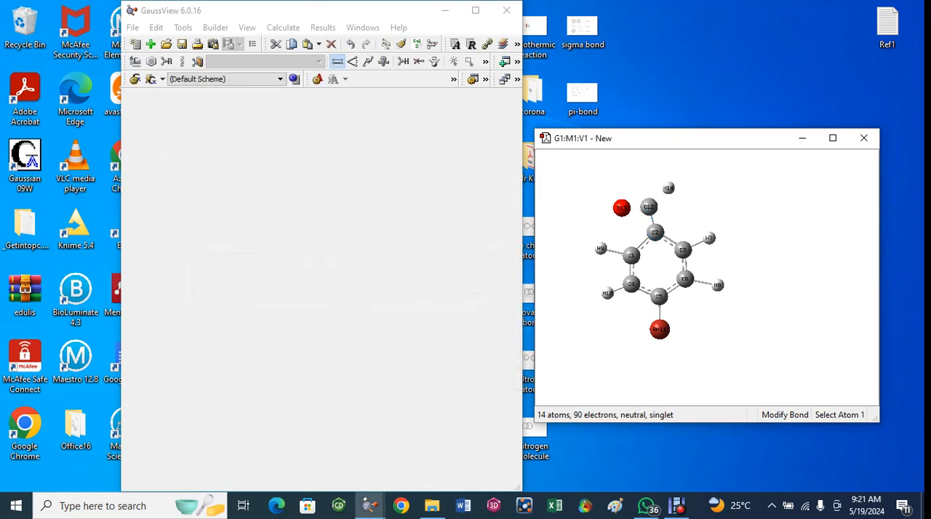
# Connect the oxygen atom to carbon C12 with a double bond.
pyautogui.click(622, 208)
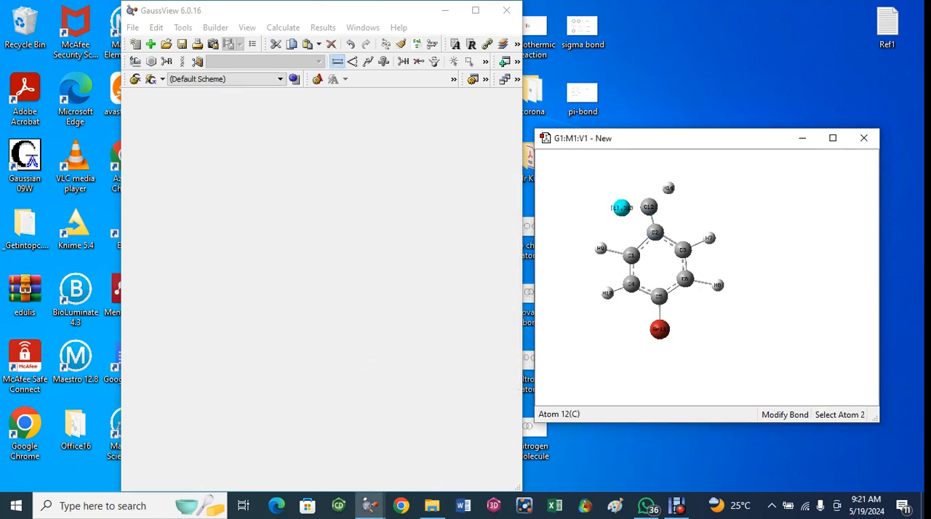
pyautogui.click(648, 207)
pyautogui.click(292, 220)
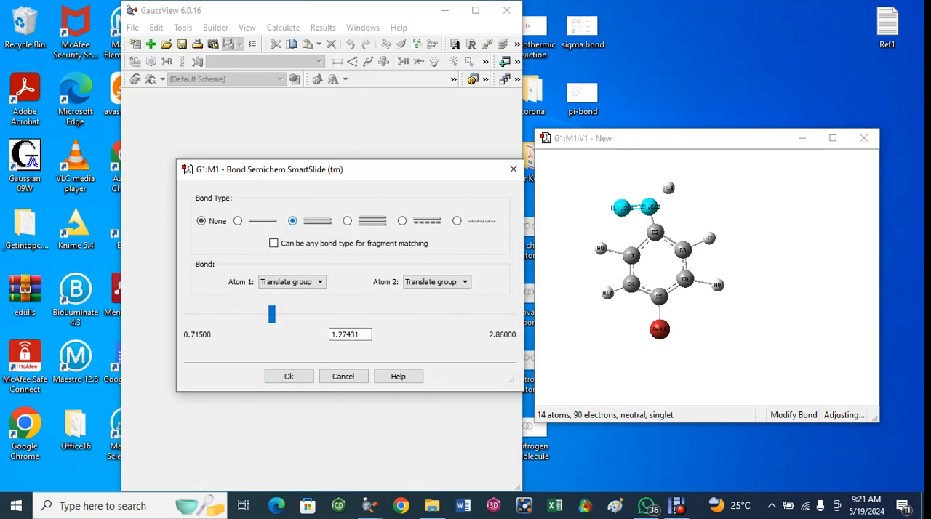
pyautogui.click(289, 376)
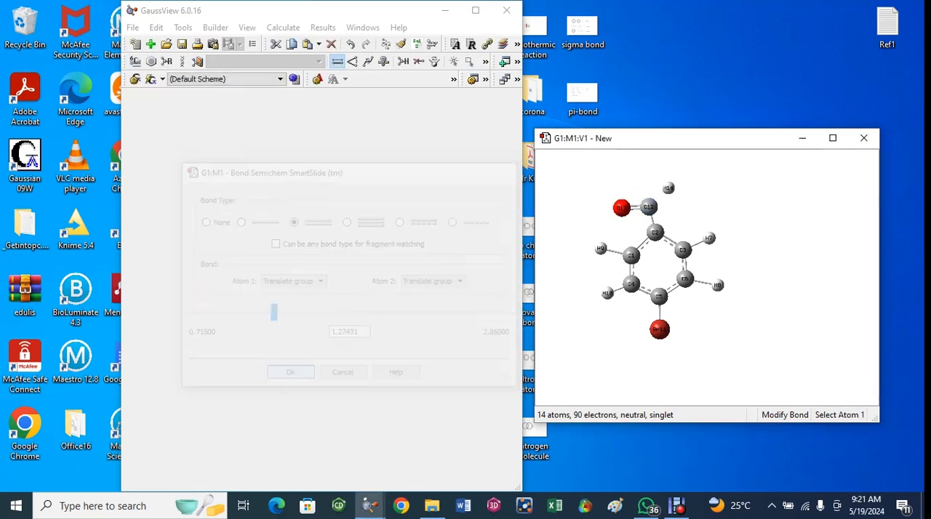
# Add a single bond between carbon C12 and hydrogen H14 to complete the aldehyde group.
pyautogui.click(648, 208)
pyautogui.click(669, 188)
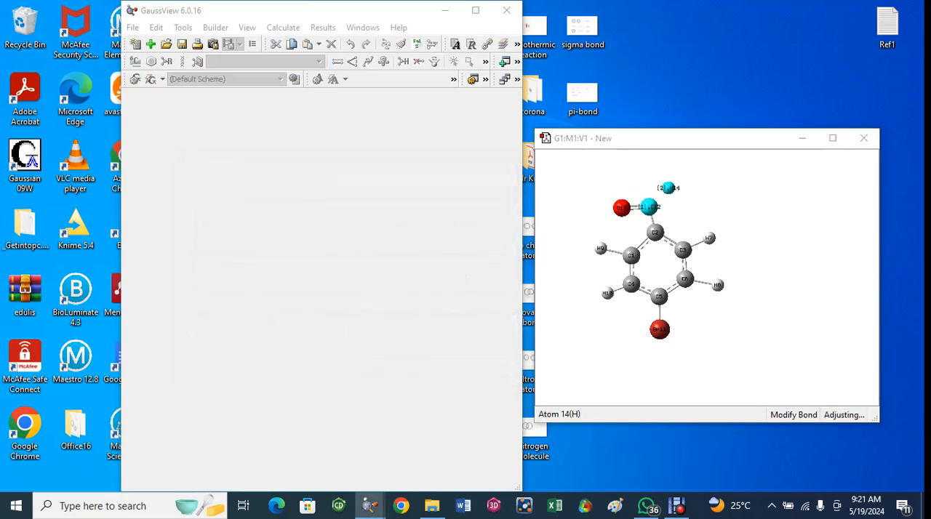
pyautogui.click(238, 221)
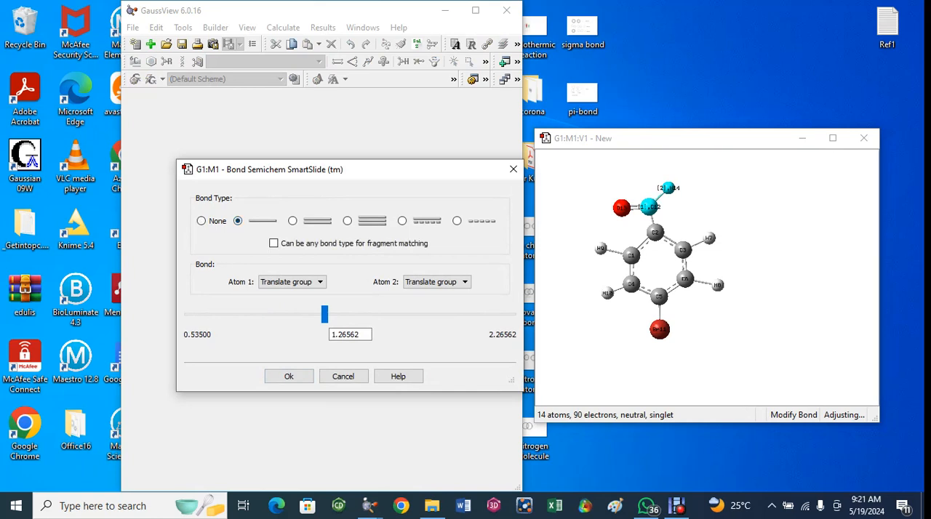
pyautogui.click(289, 376)
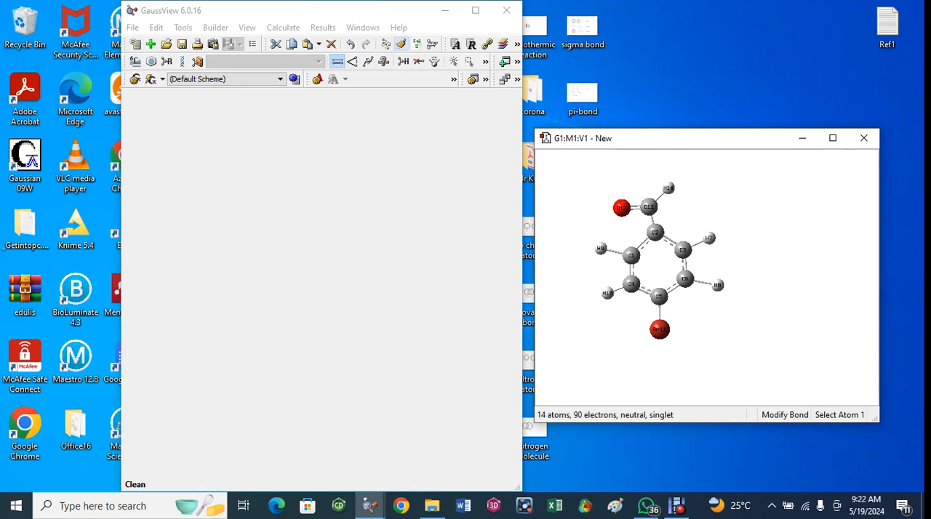
# Clean the geometry of the finished molecule and inspect the adjusted structure up close.
pyautogui.click(401, 45)
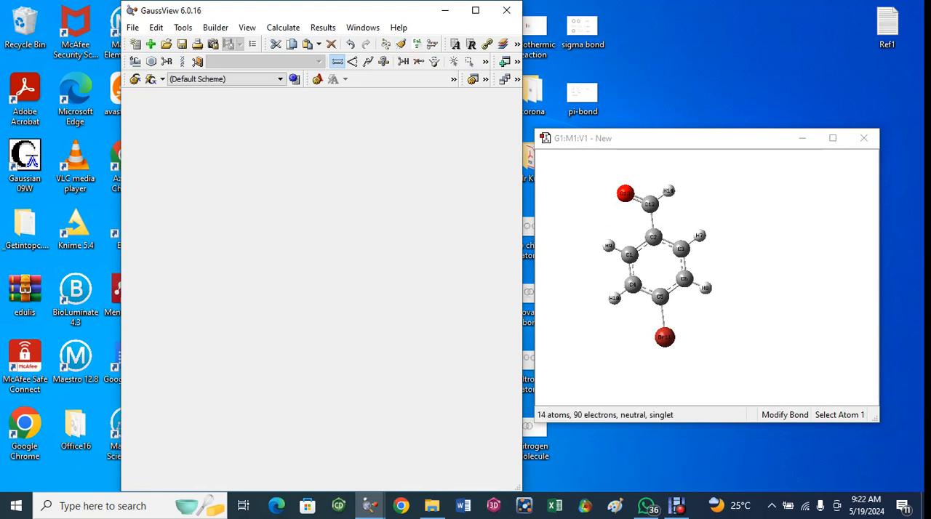
pyautogui.scroll(-1, 707, 278)
pyautogui.scroll(2, 707, 278)
pyautogui.scroll(1, 702, 278)
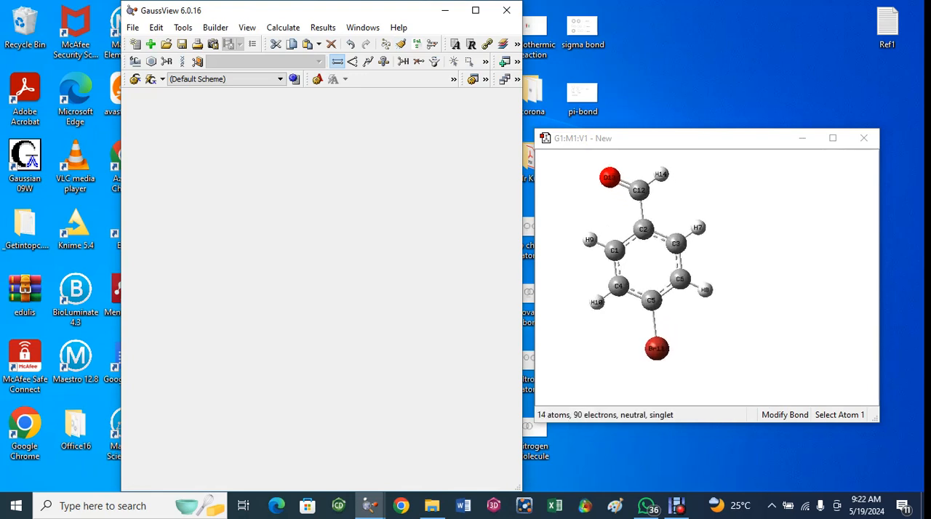
pyautogui.moveTo(683, 280); pyautogui.dragTo(703, 288)
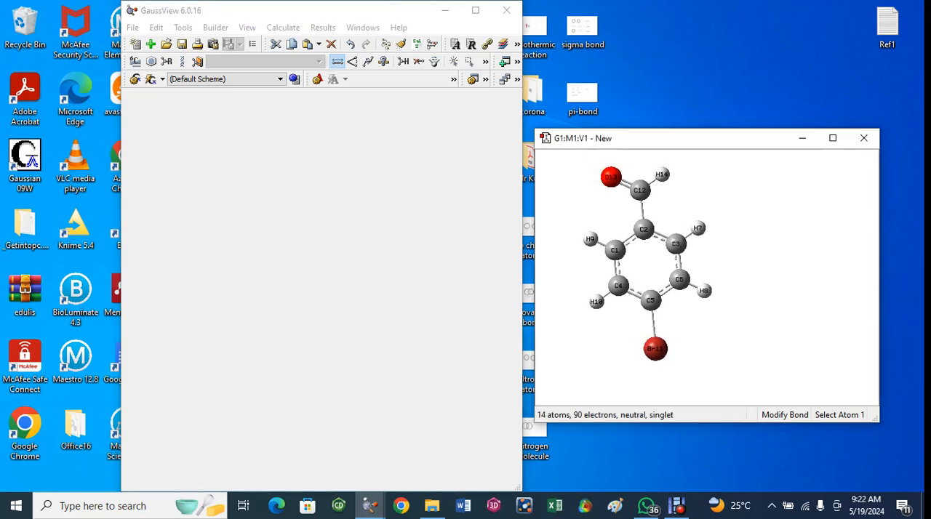
pyautogui.scroll(2, 640, 262)
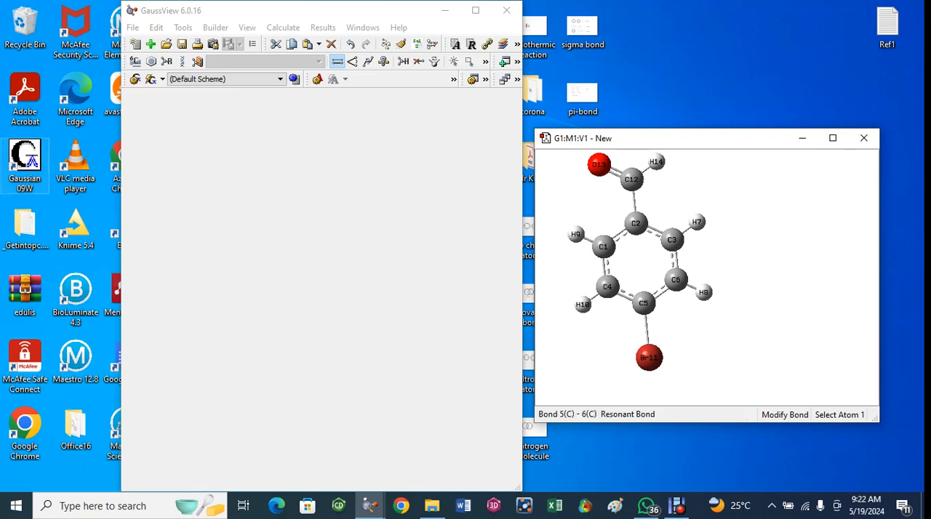
# Center the molecule in its view window and size the view so the whole structure fits.
pyautogui.click(215, 27)
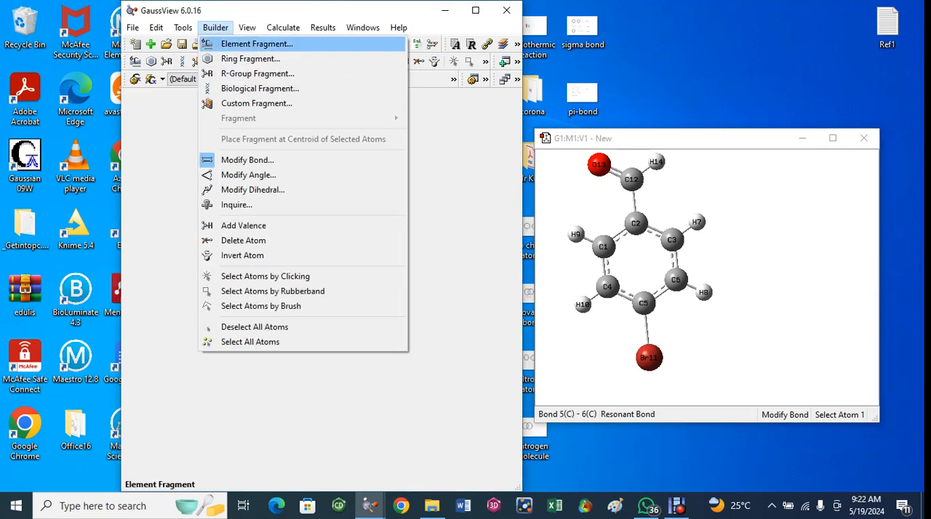
pyautogui.click(247, 27)
pyautogui.click(247, 28)
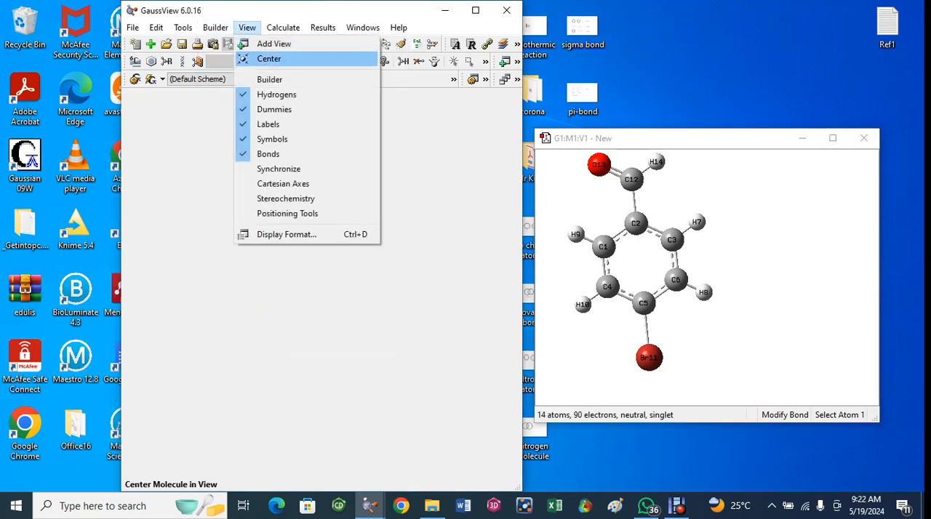
pyautogui.click(269, 59)
pyautogui.scroll(-1, 707, 278)
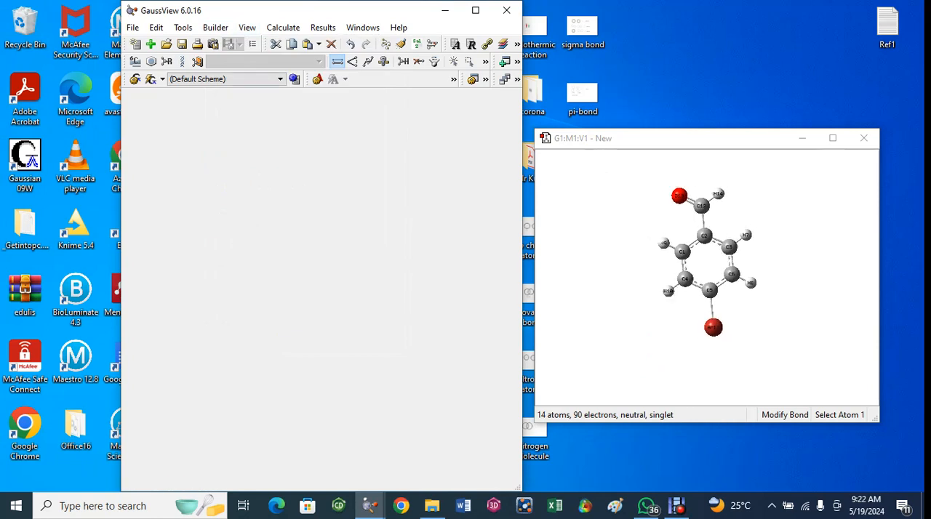
pyautogui.scroll(5, 707, 278)
pyautogui.scroll(1, 707, 278)
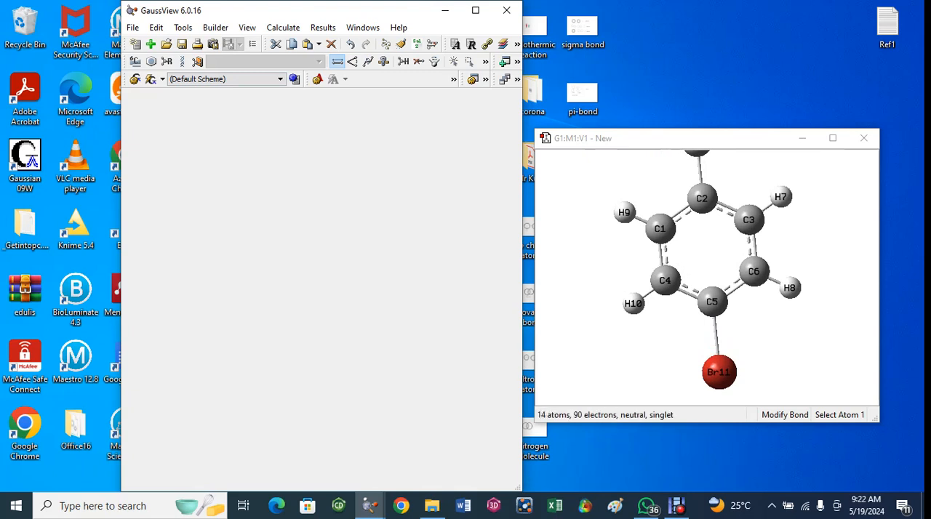
pyautogui.scroll(-1, 707, 278)
pyautogui.scroll(-3, 707, 278)
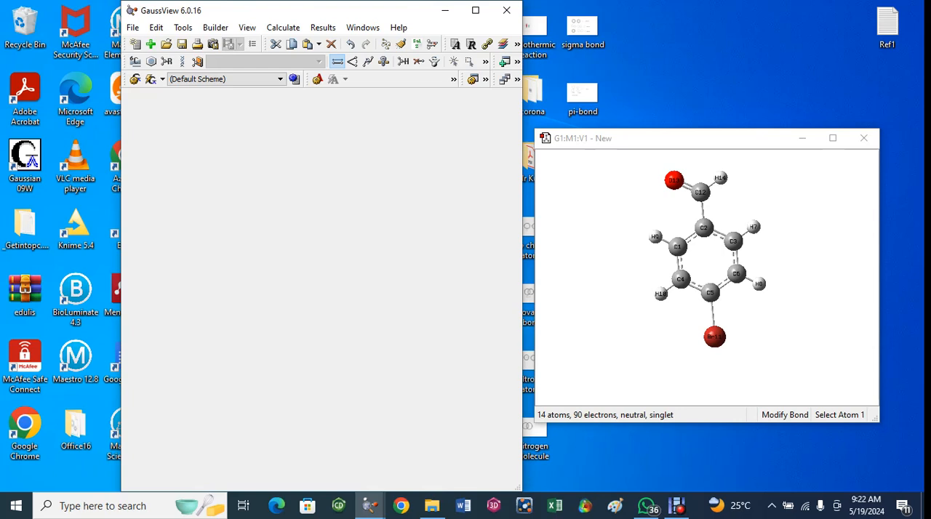
pyautogui.moveTo(676, 506)
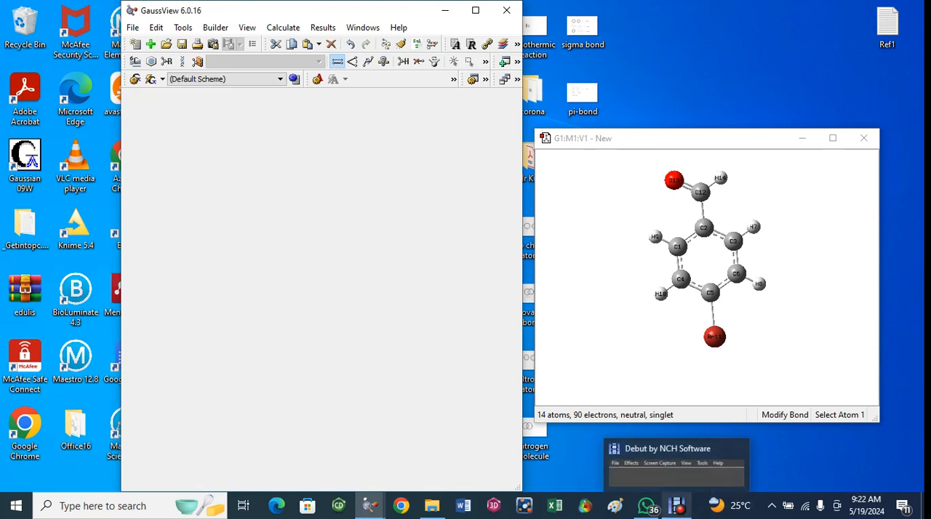
pyautogui.click(677, 506)
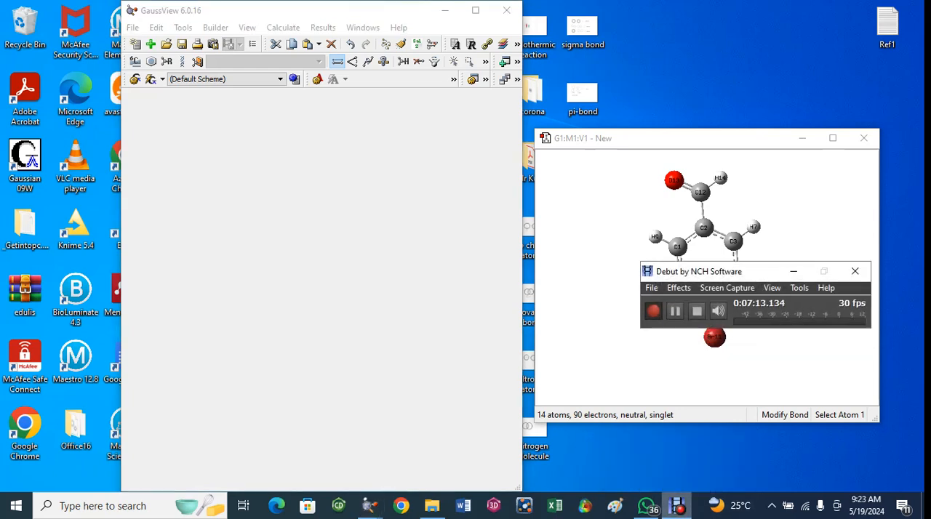